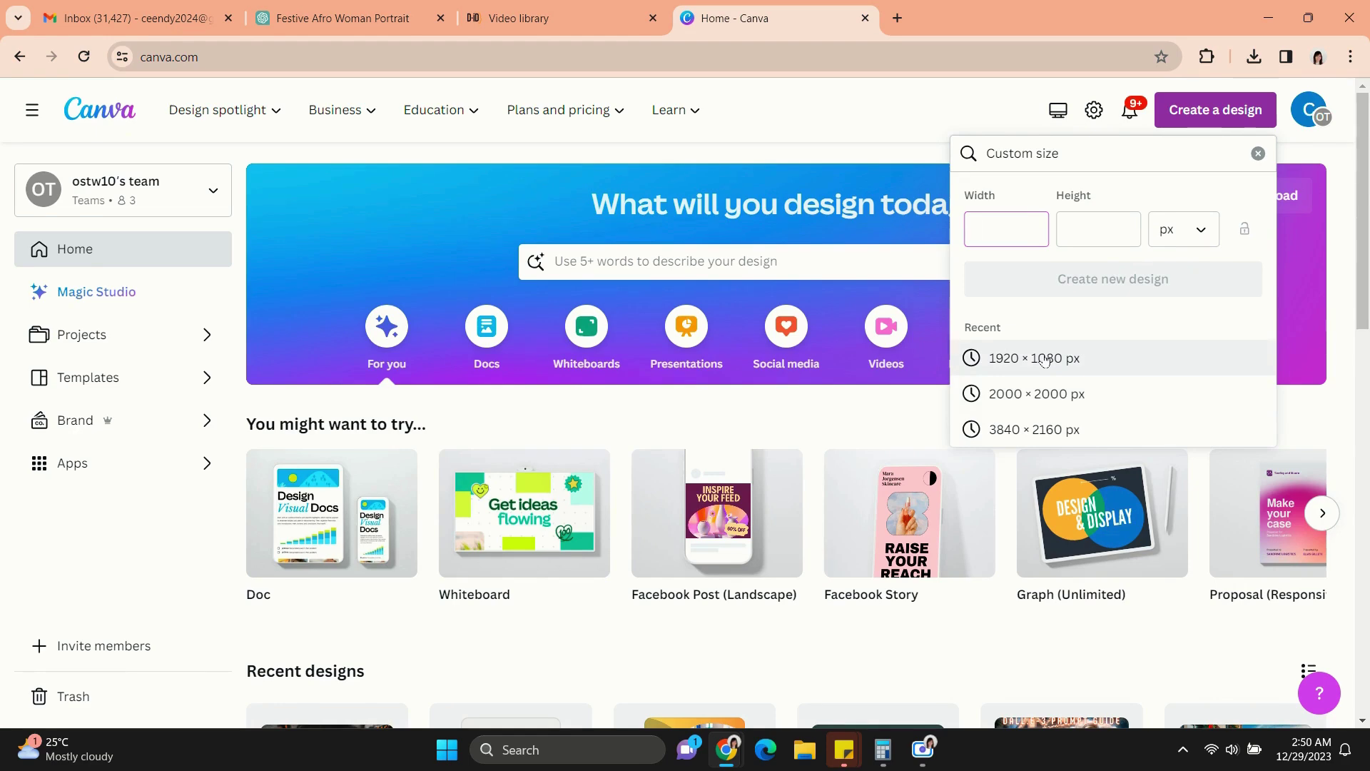
# - Start a 1920 × 1080 px design and add the uploaded DALL-E woman photo to the page
pyautogui.click(1045, 361)
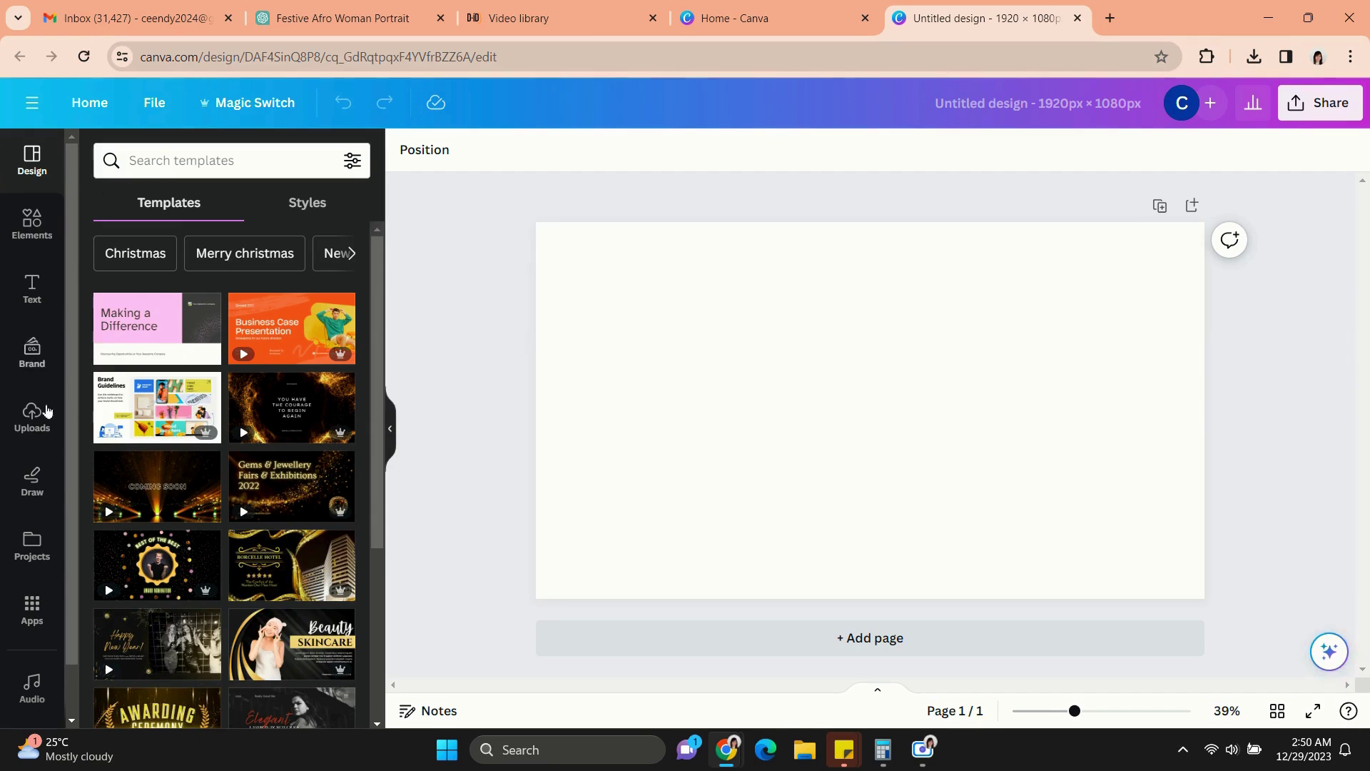
pyautogui.click(51, 416)
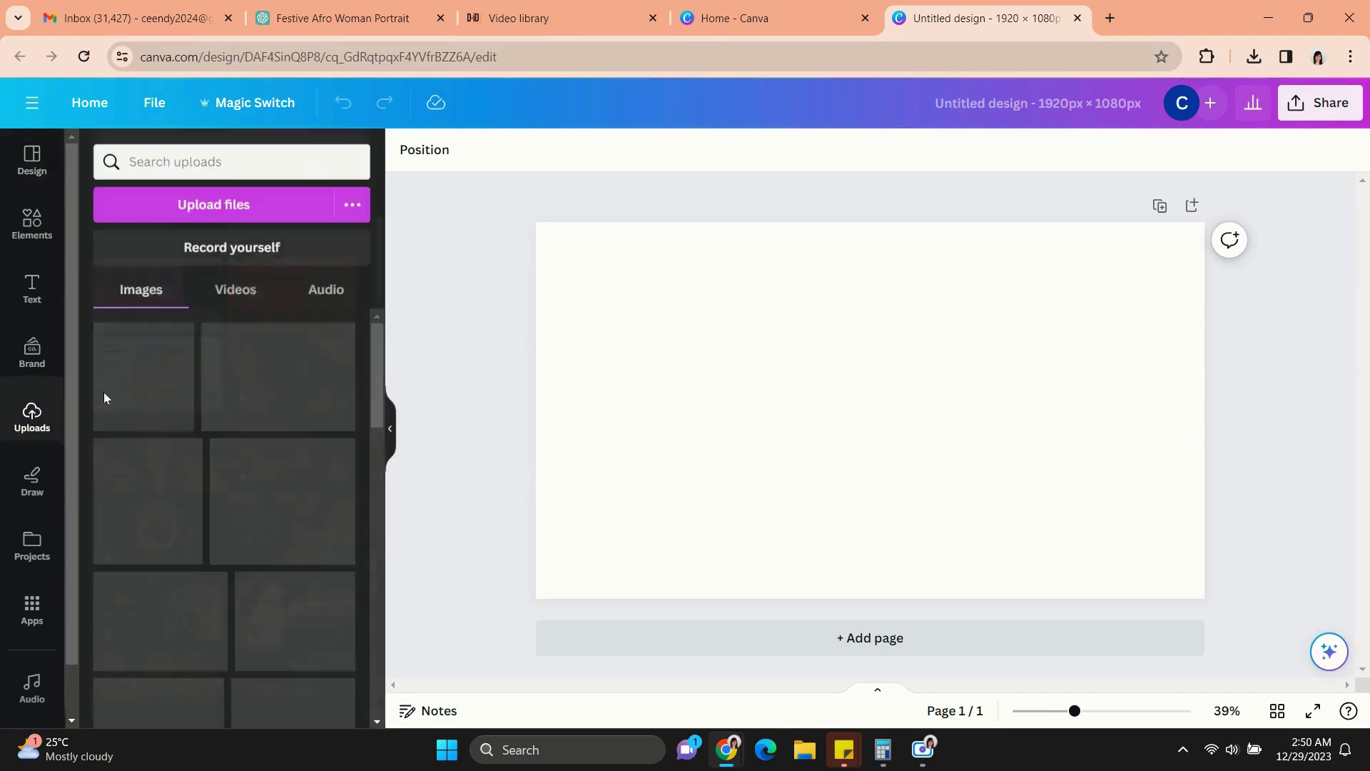
pyautogui.click(249, 217)
pyautogui.doubleClick(454, 214)
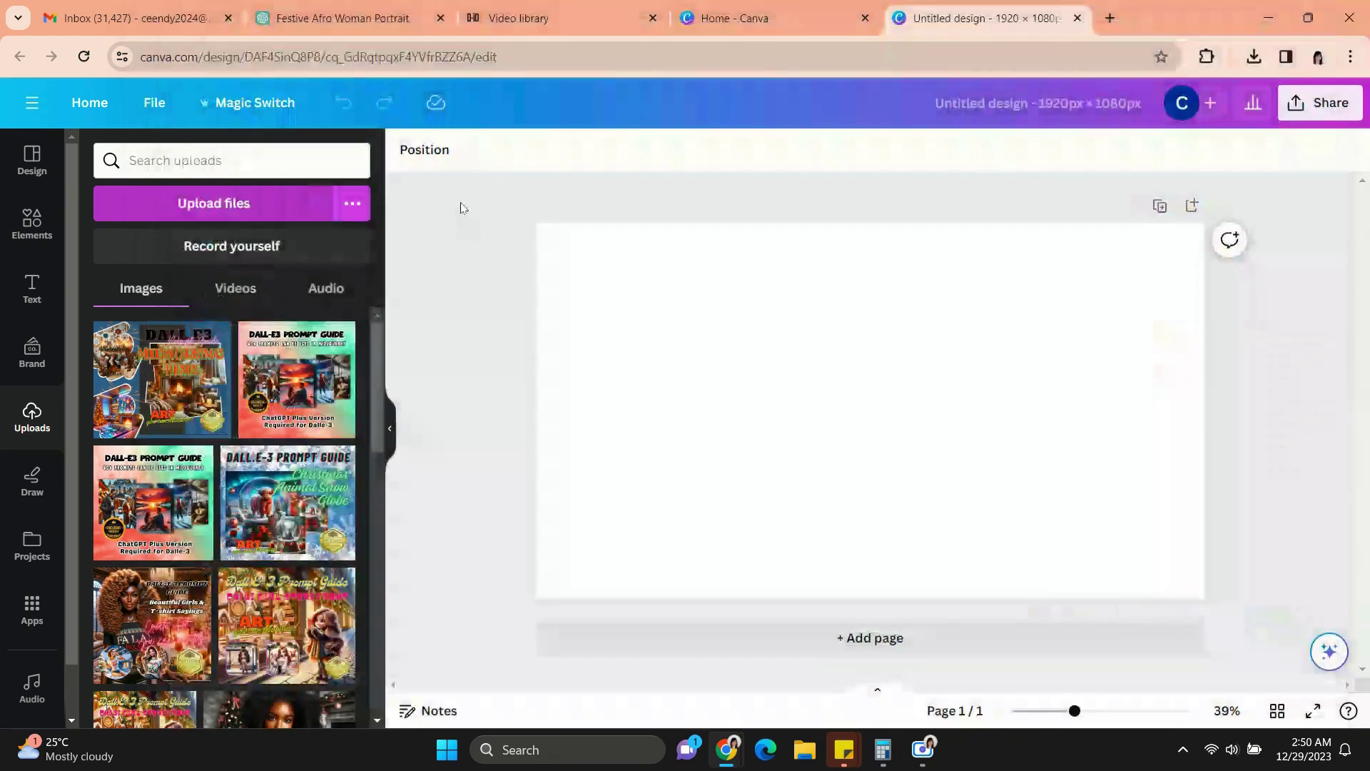
pyautogui.click(144, 366)
# - Set the photo as the page background and adjust its crop framing
pyautogui.rightClick(837, 407)
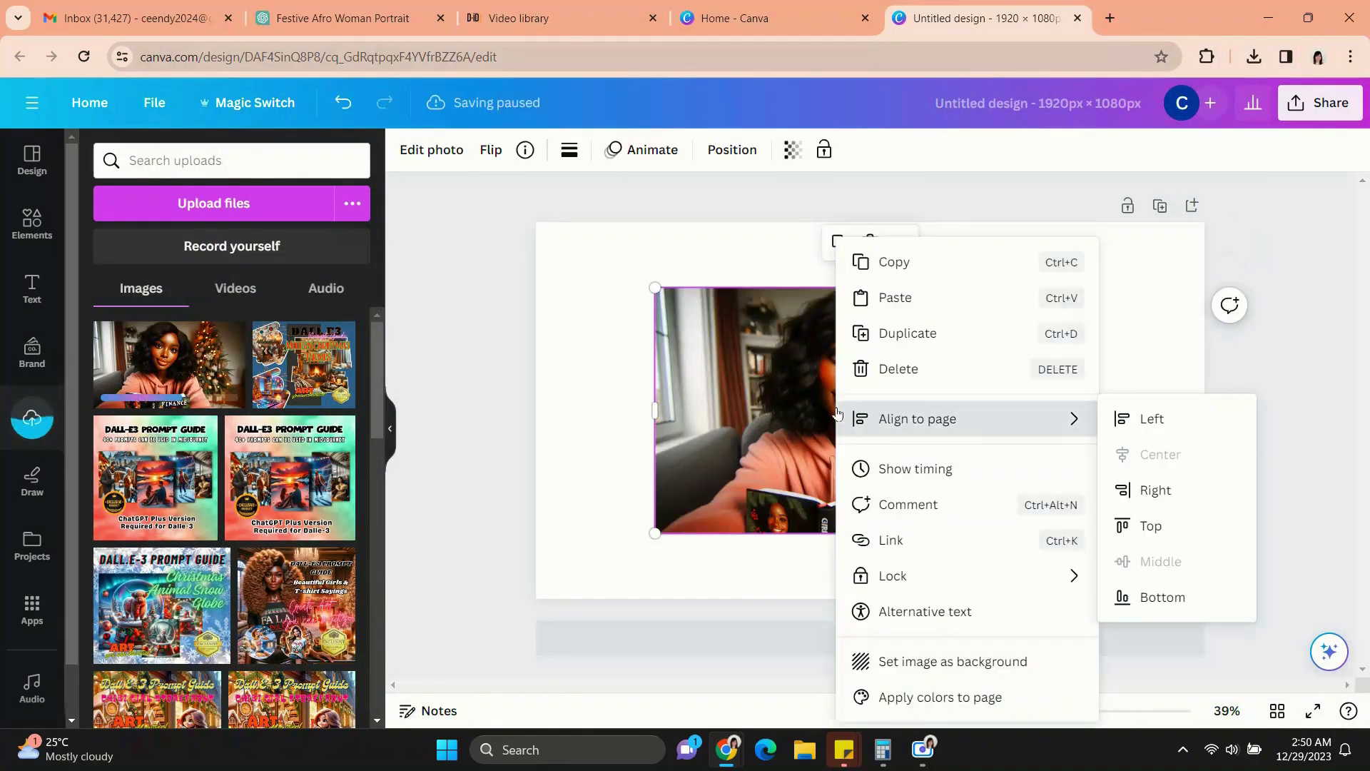
pyautogui.click(955, 662)
pyautogui.click(1028, 387)
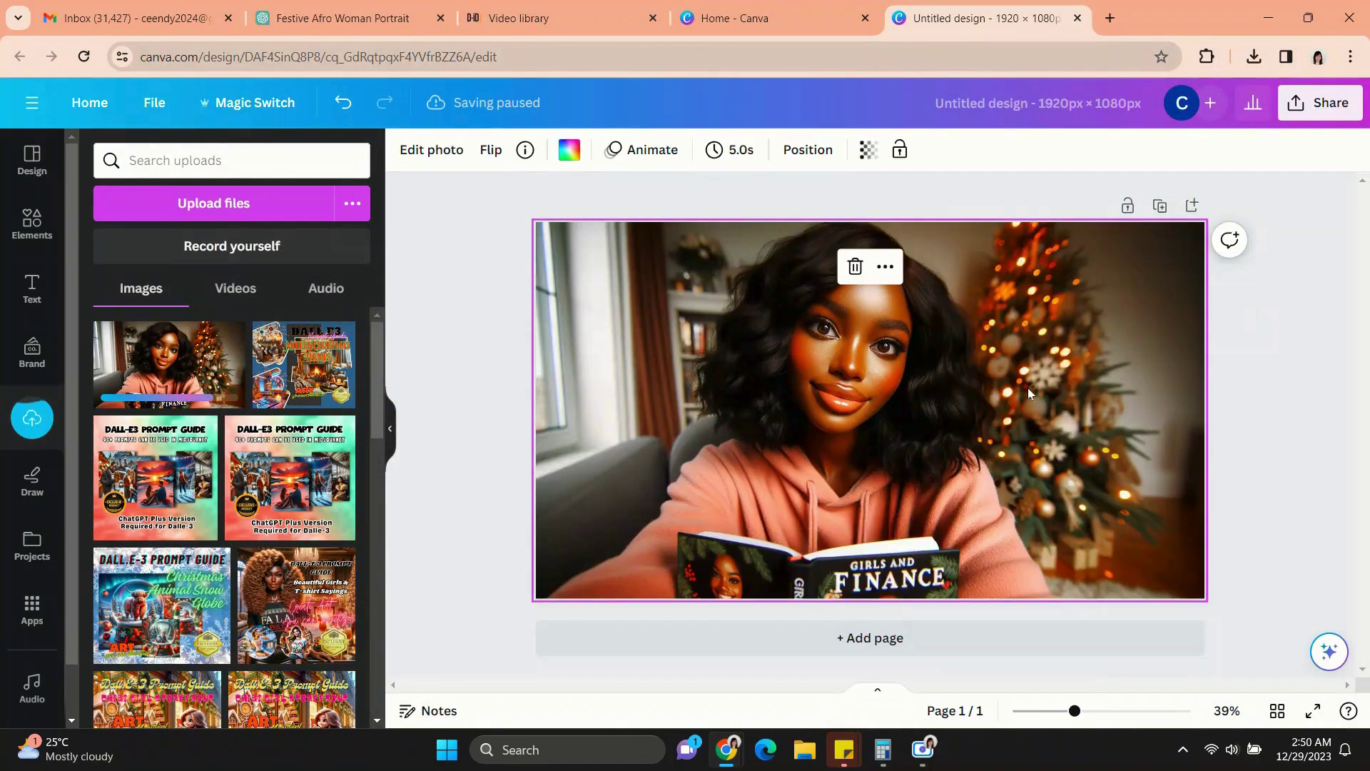
pyautogui.click(1261, 327)
pyautogui.click(973, 332)
pyautogui.doubleClick(974, 332)
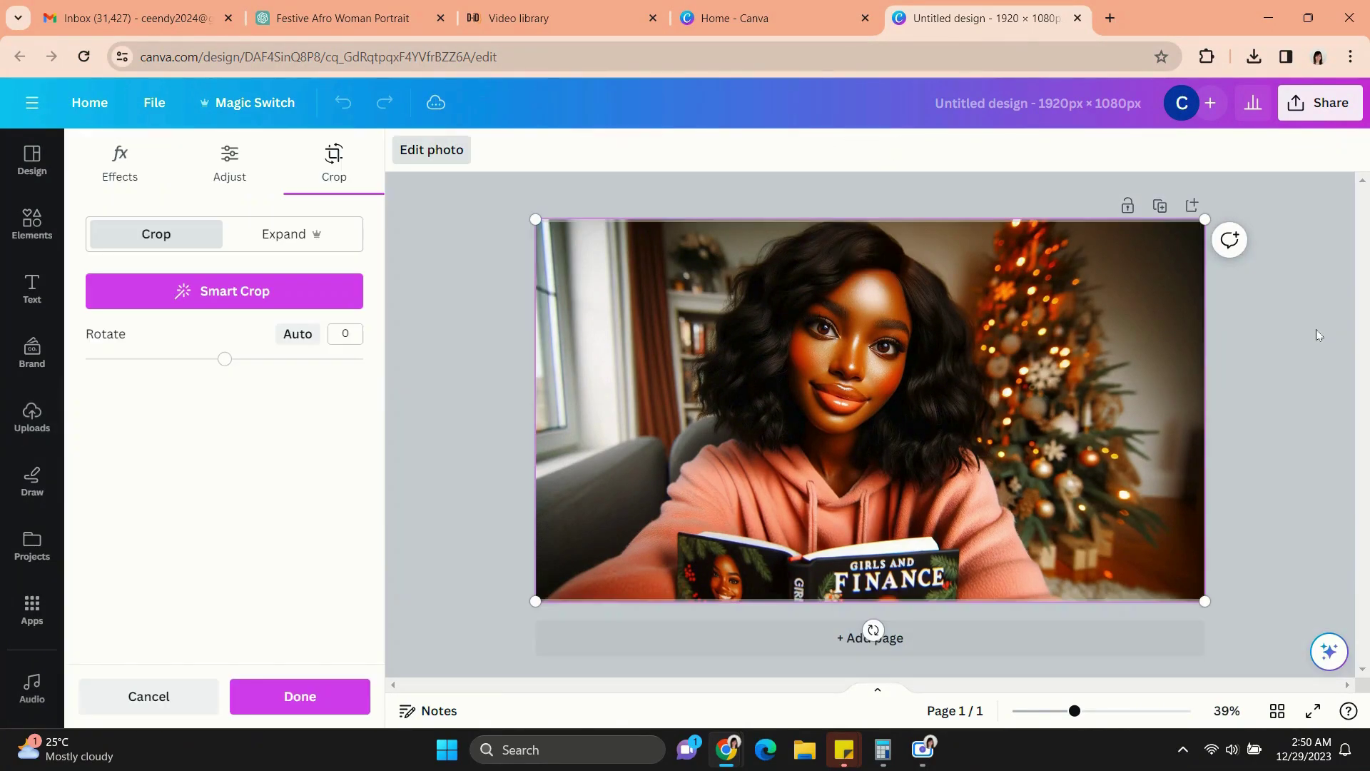
pyautogui.click(997, 336)
pyautogui.doubleClick(996, 335)
pyautogui.click(440, 196)
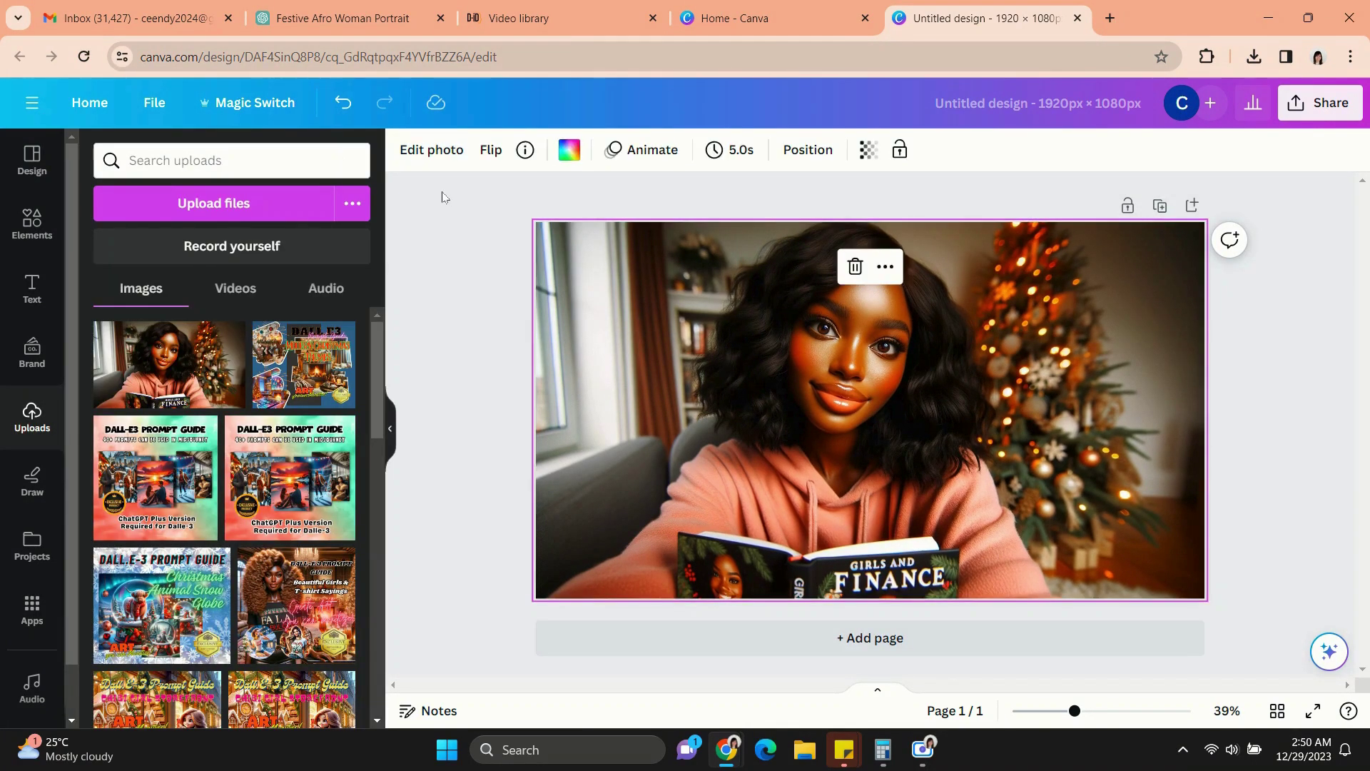
pyautogui.click(450, 163)
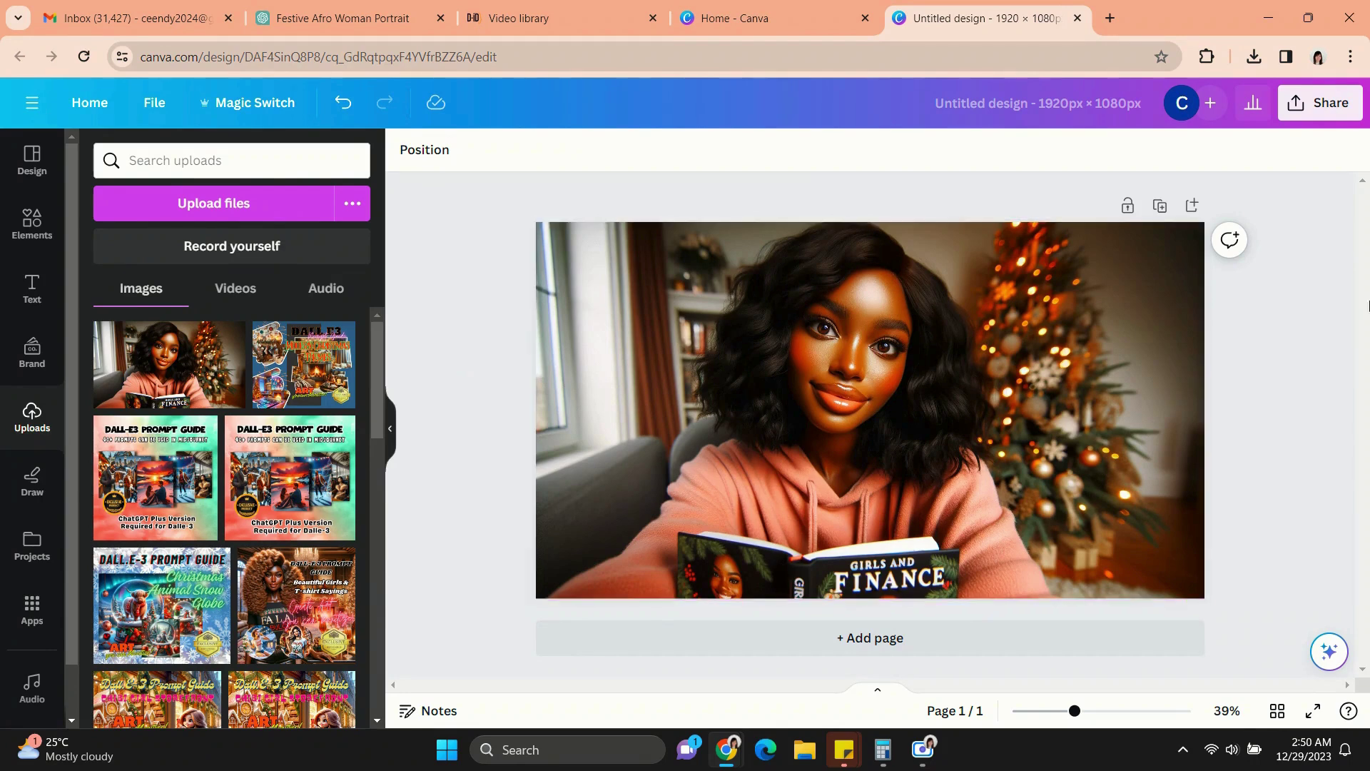
# - Export the design as a PNG image from Share > Download
pyautogui.click(1301, 113)
pyautogui.click(1153, 554)
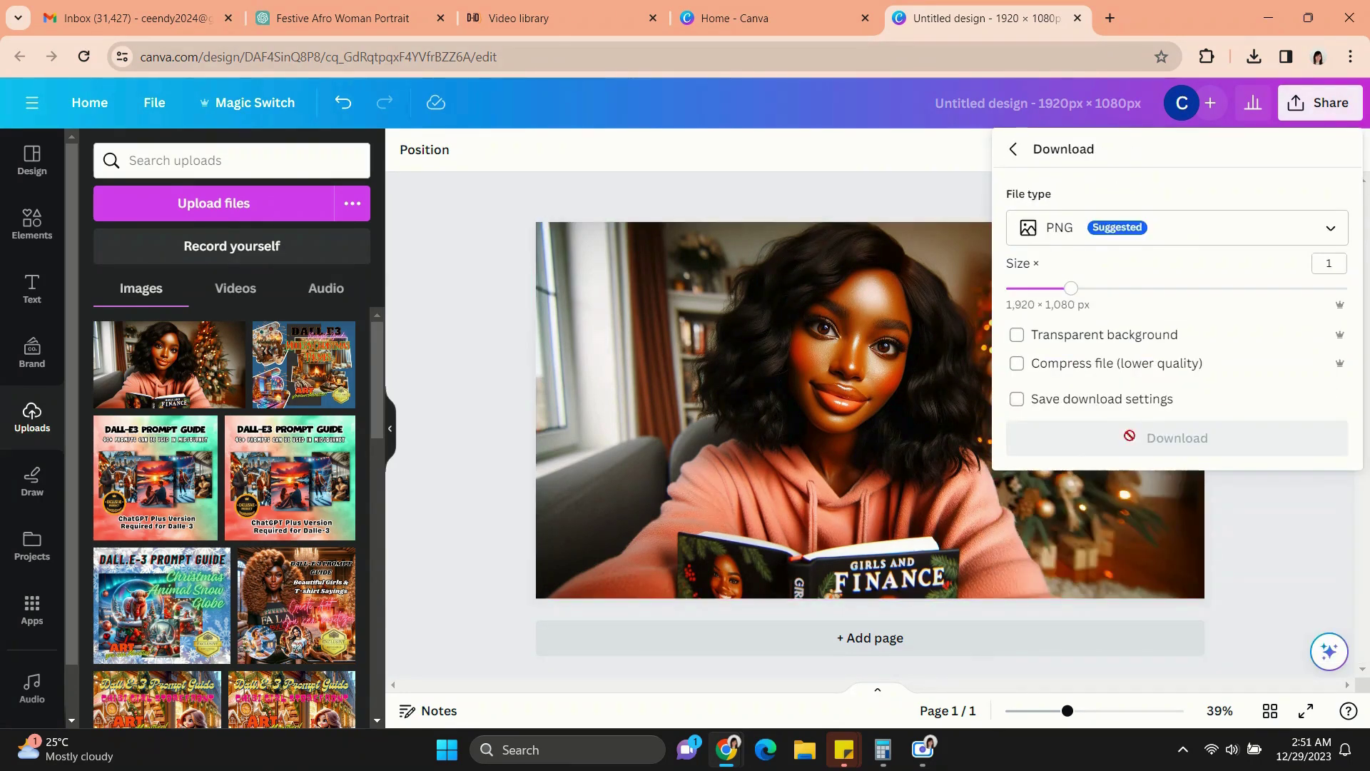
pyautogui.click(1063, 234)
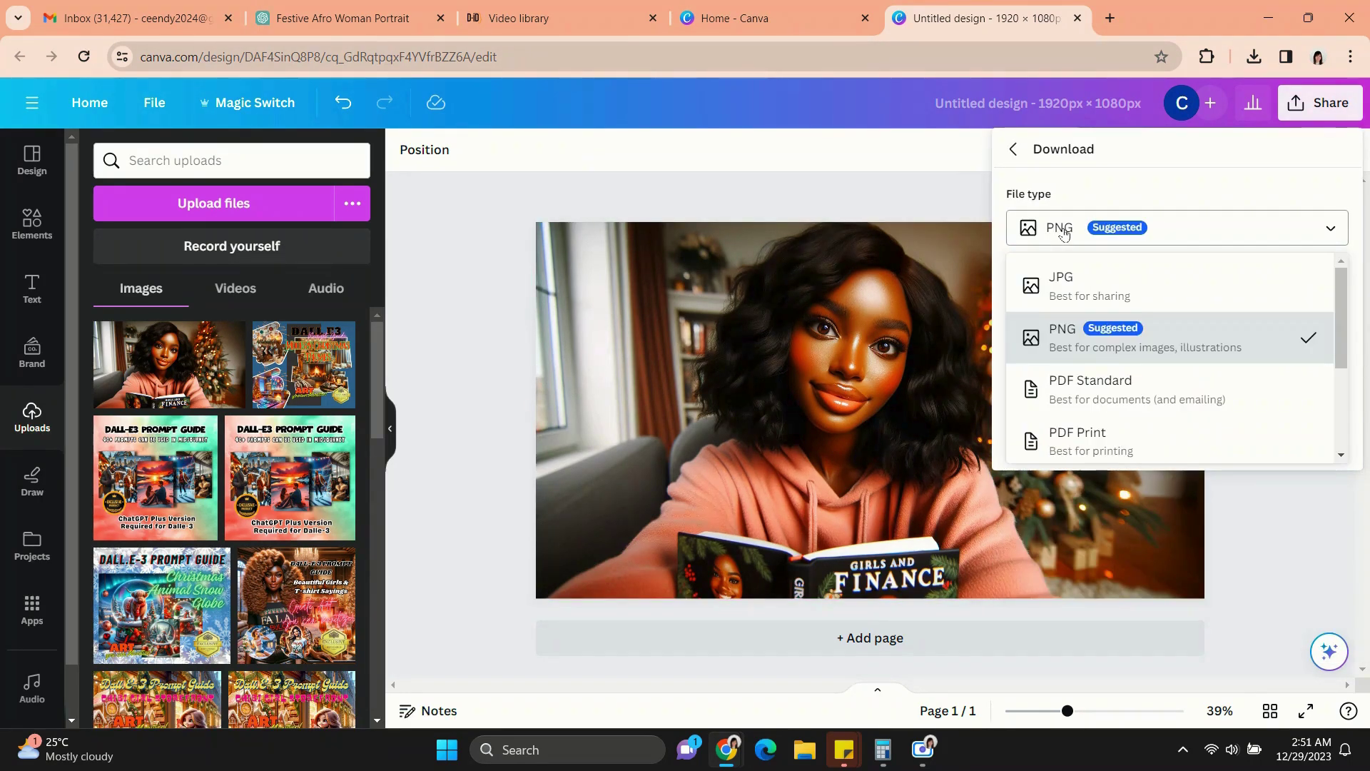
pyautogui.click(1071, 325)
pyautogui.click(1170, 438)
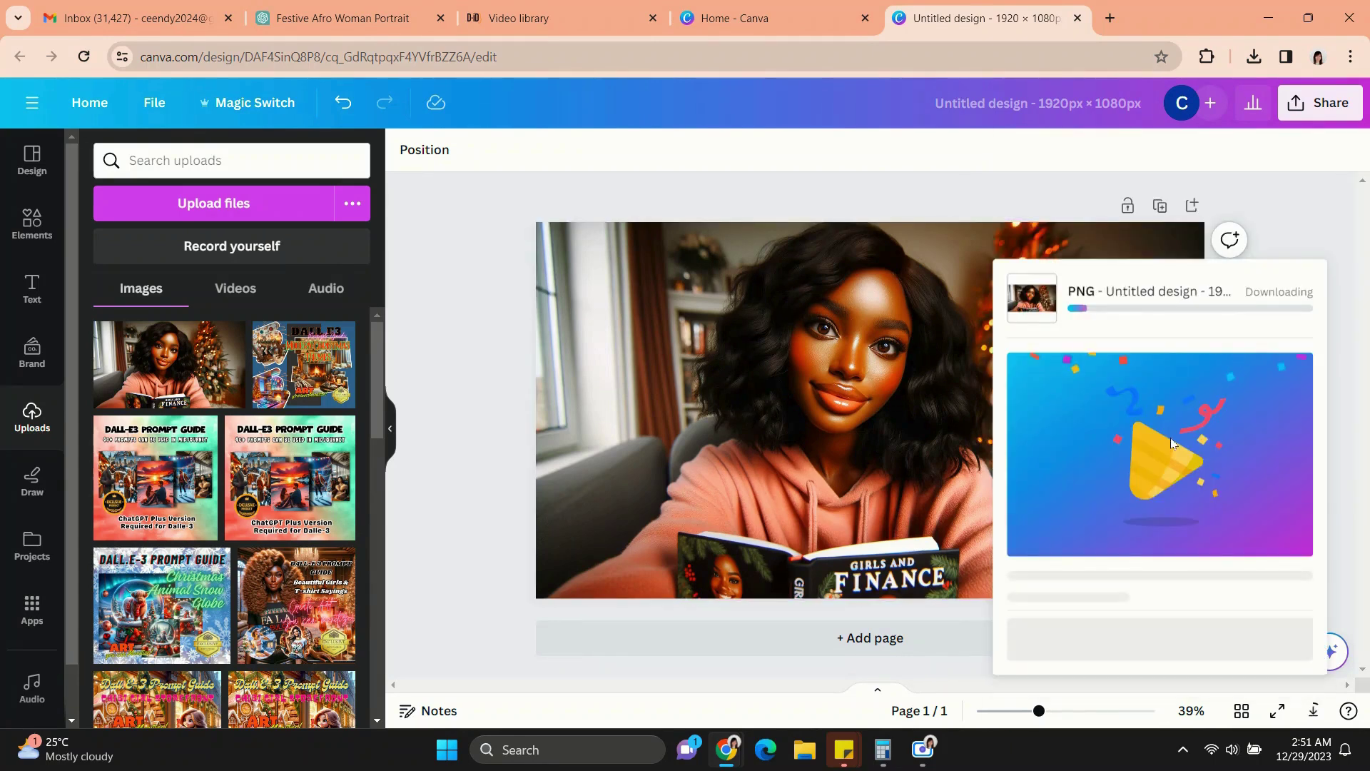
# - Check the downloaded PNG in Chrome's downloads list, then go to the D-ID video library
pyautogui.click(862, 129)
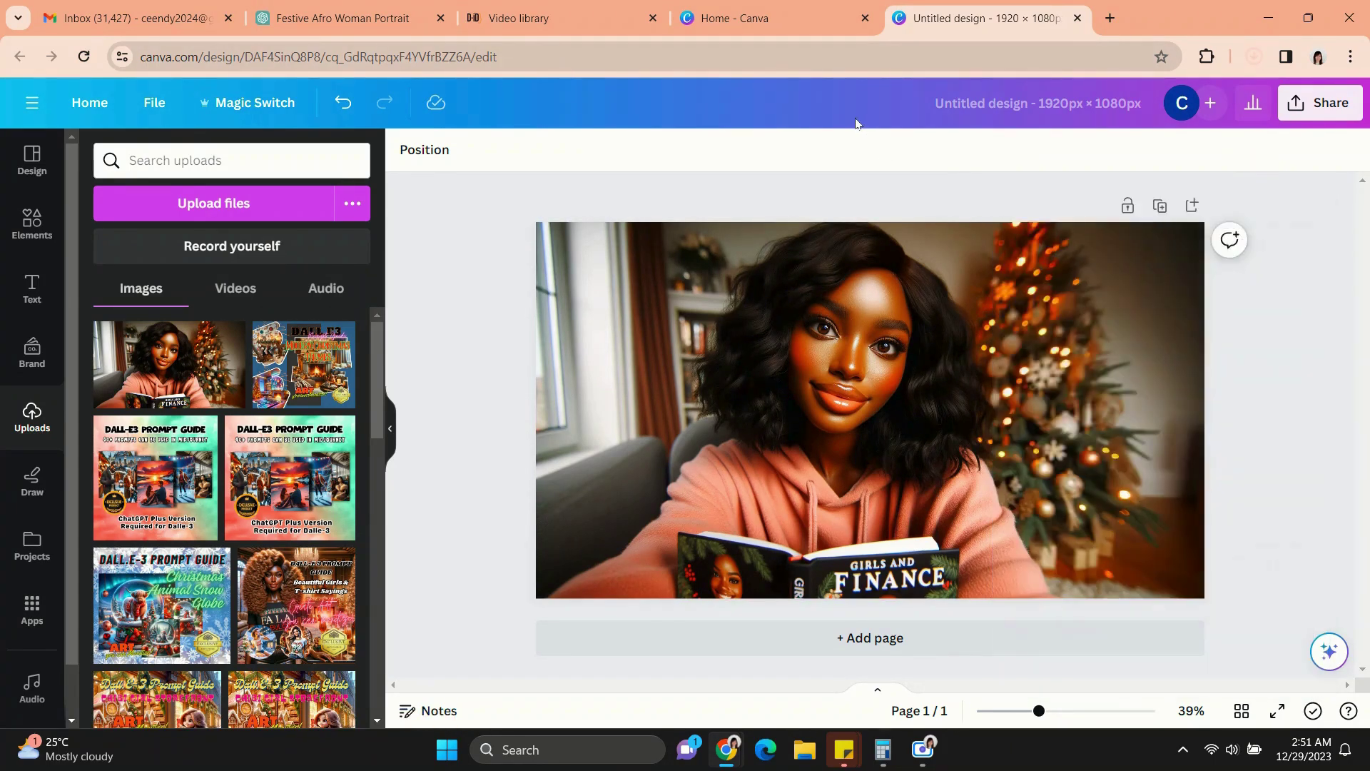
pyautogui.click(1255, 55)
pyautogui.click(1254, 59)
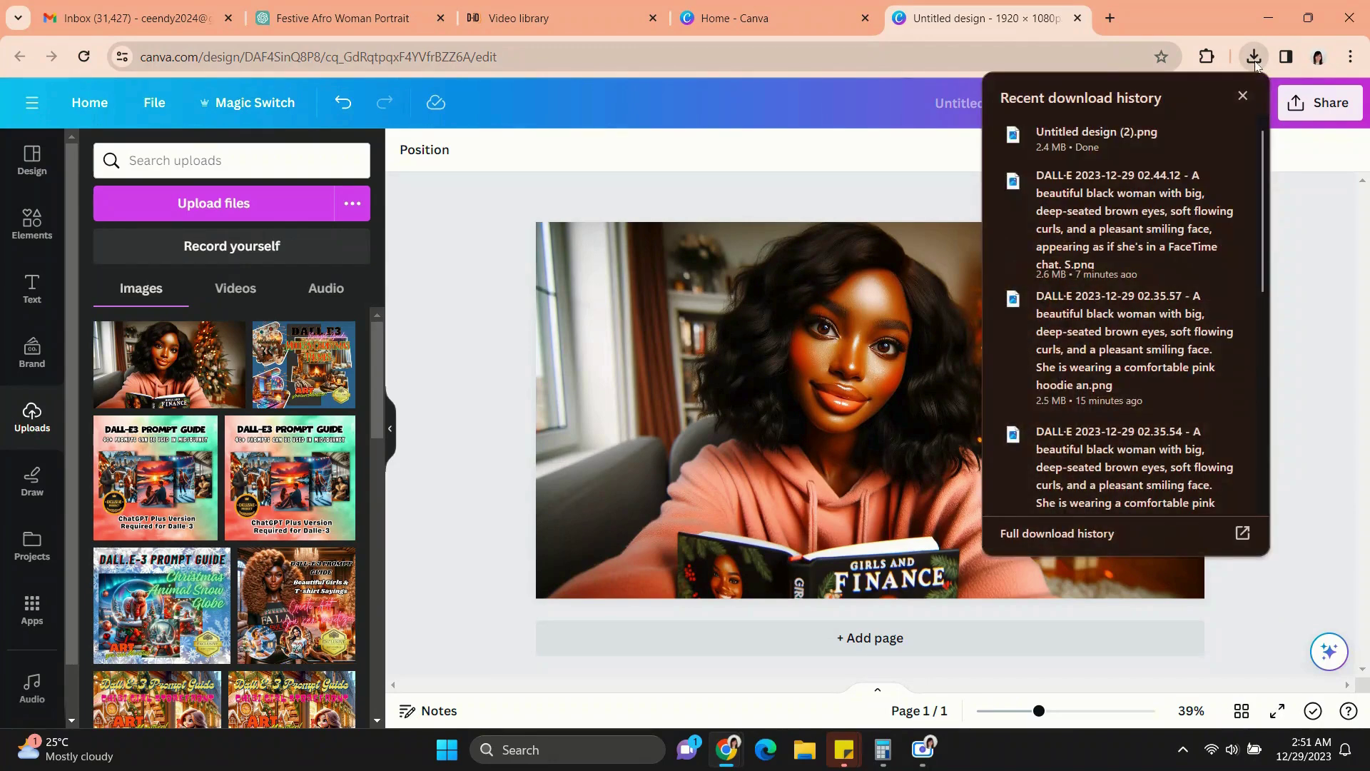
pyautogui.moveTo(519, 17); pyautogui.dragTo(967, 32)
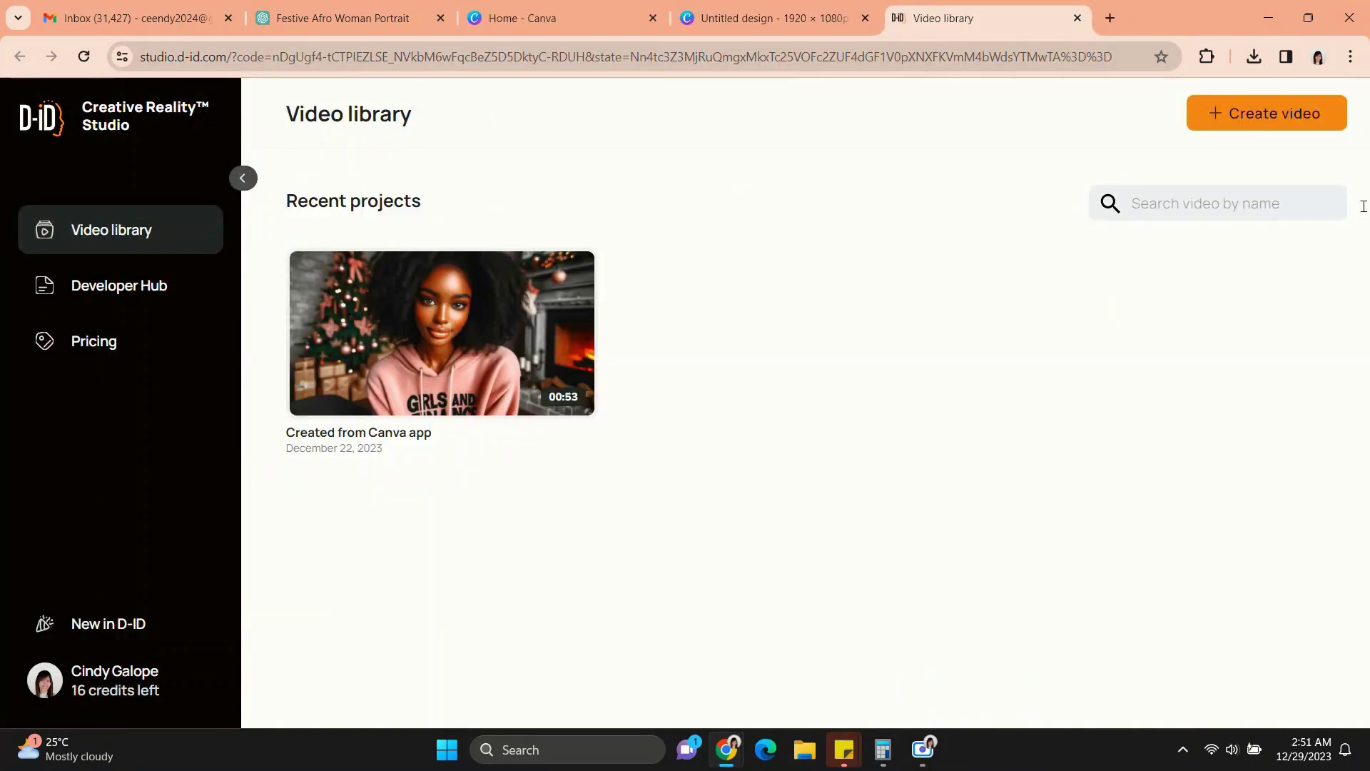
# - Create a new D-ID video using the downloaded Canva PNG as the custom presenter
pyautogui.click(1270, 114)
pyautogui.click(360, 612)
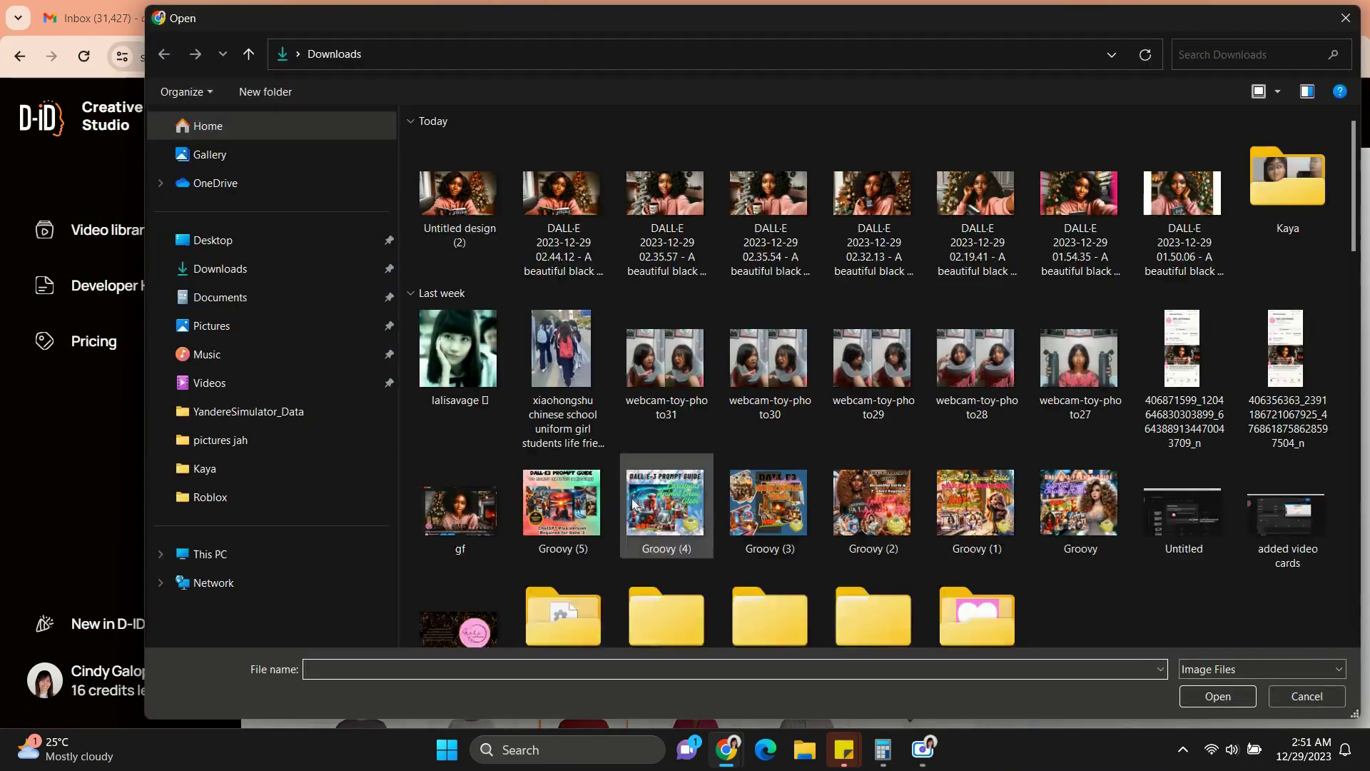
pyautogui.doubleClick(449, 207)
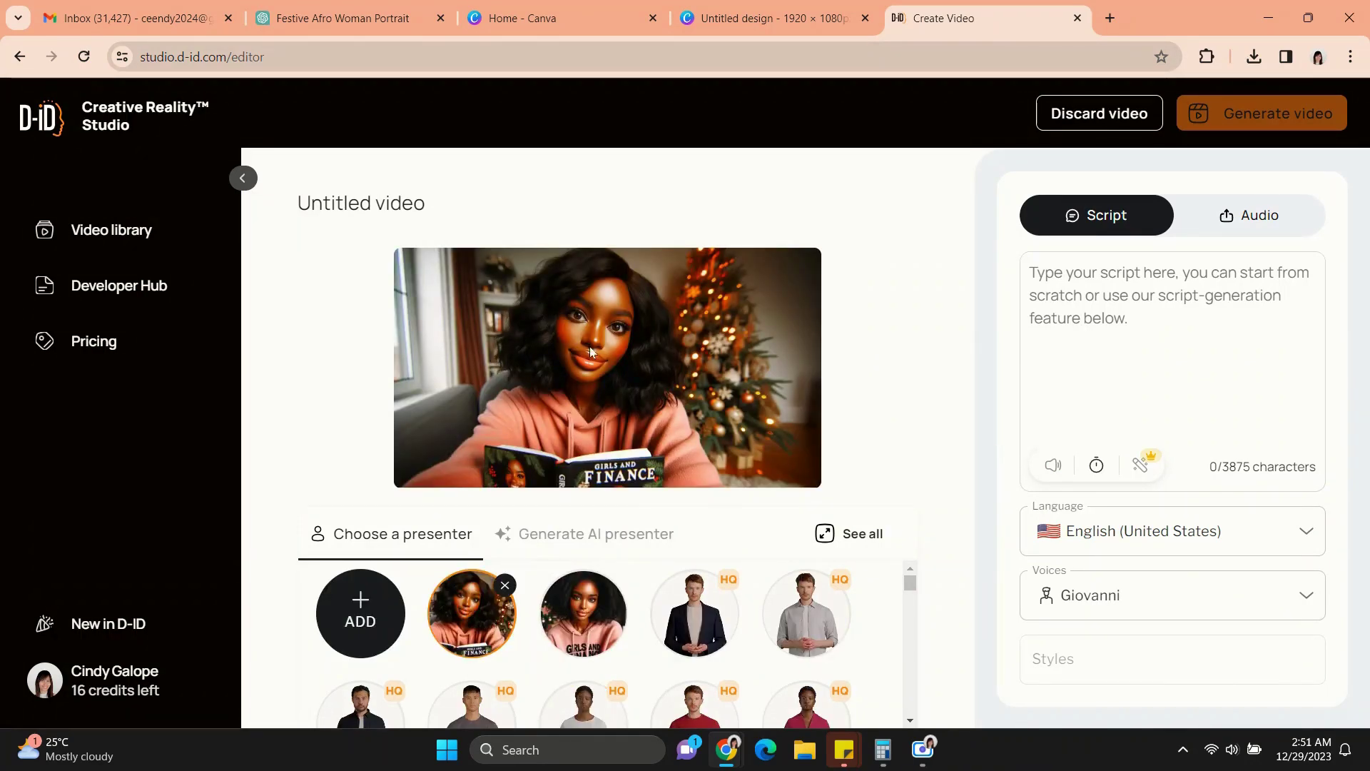
# - Return to Canva and delete the photo from the page
pyautogui.click(747, 18)
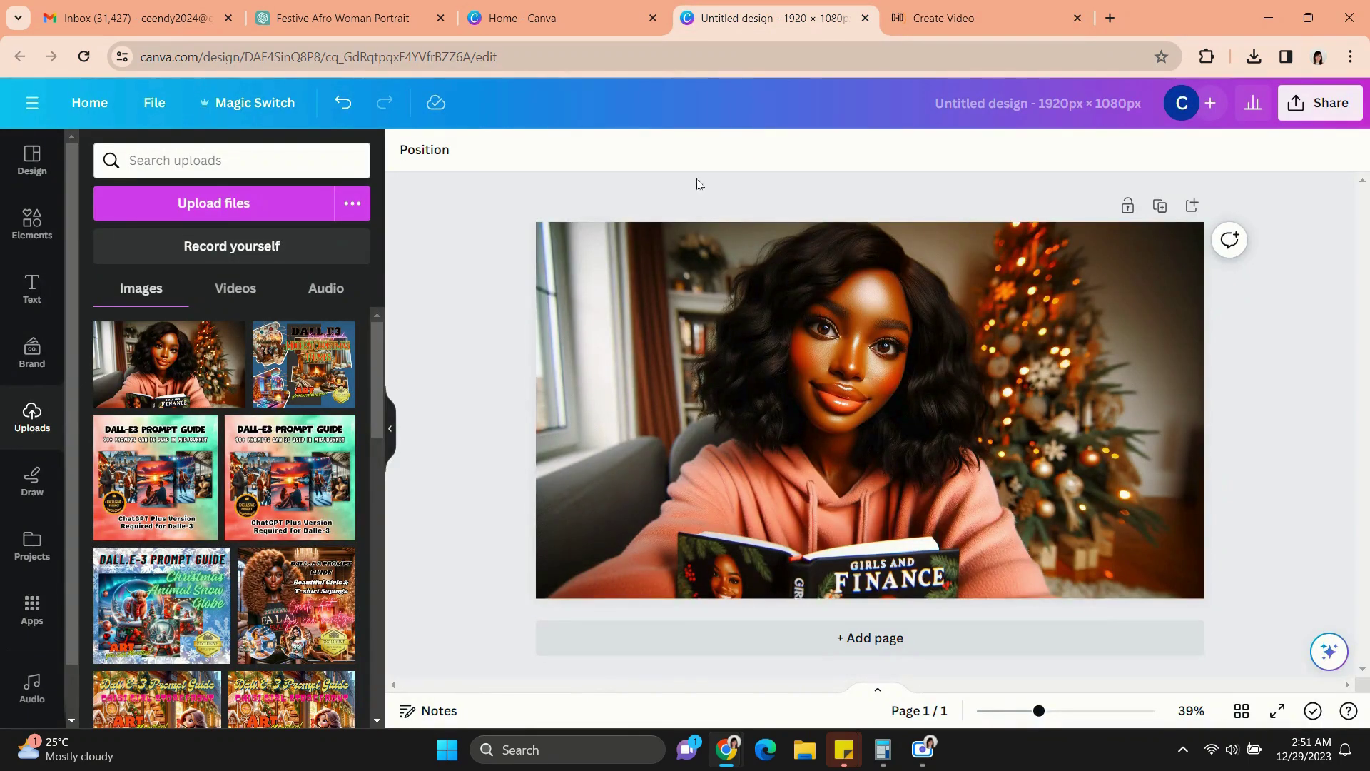
pyautogui.click(1007, 358)
pyautogui.press('Delete')
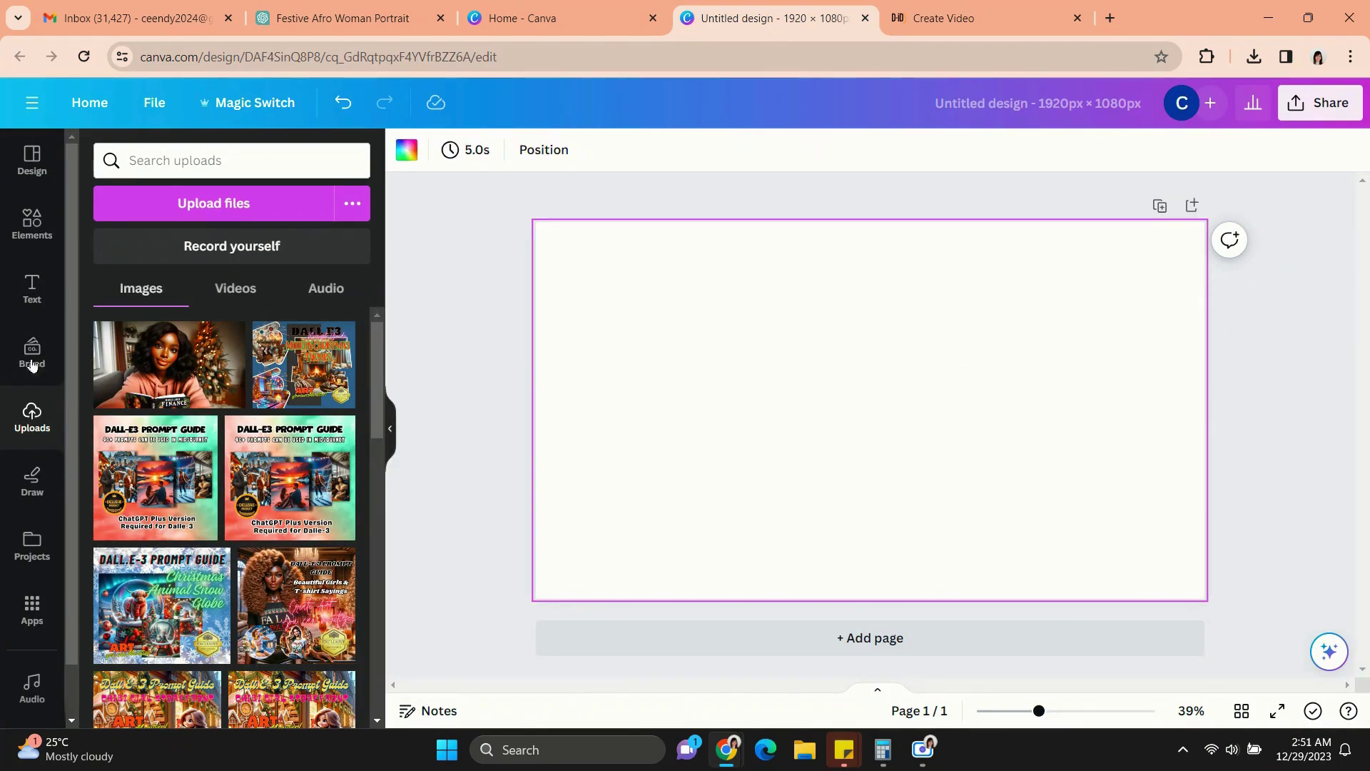
pyautogui.scroll(-1, 30, 428)
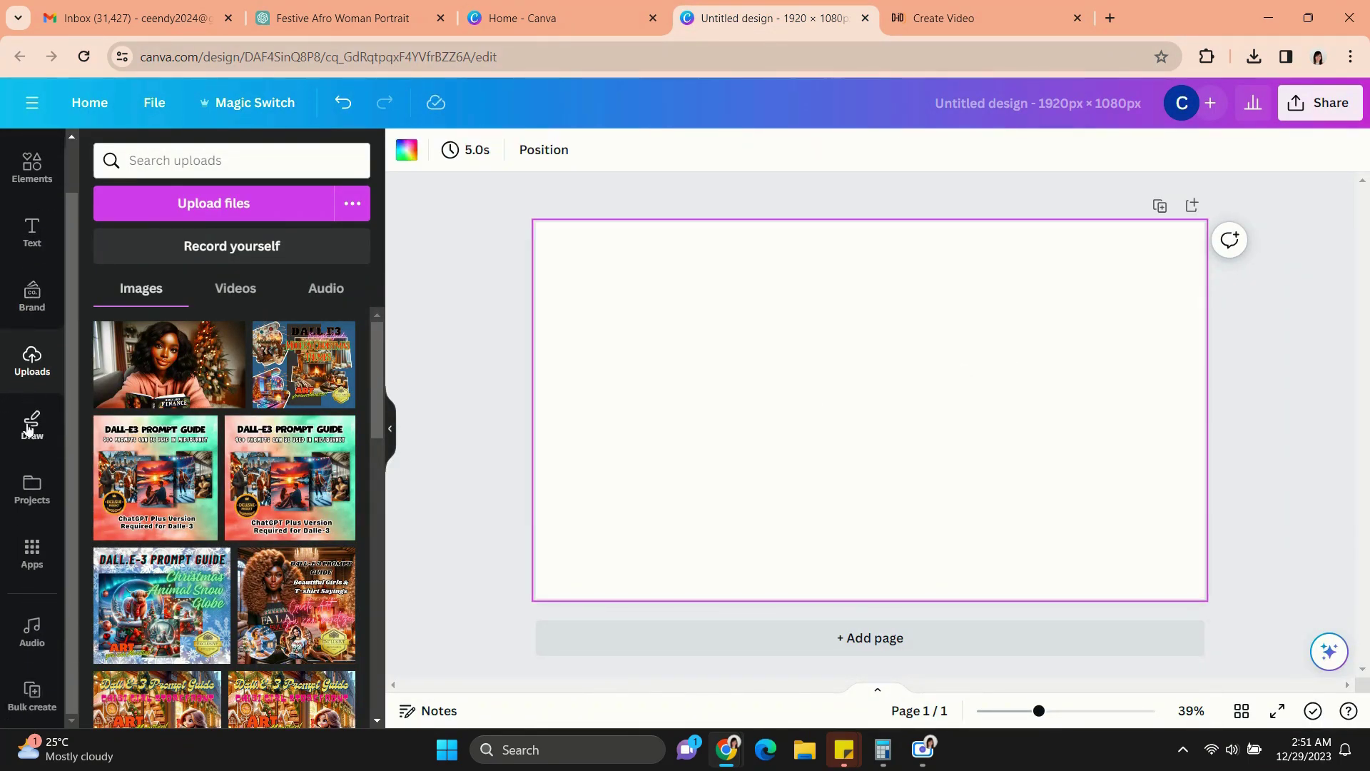
# - Find the D-ID AI Presenters app in Apps and start Generate presenter
pyautogui.click(33, 552)
pyautogui.click(311, 215)
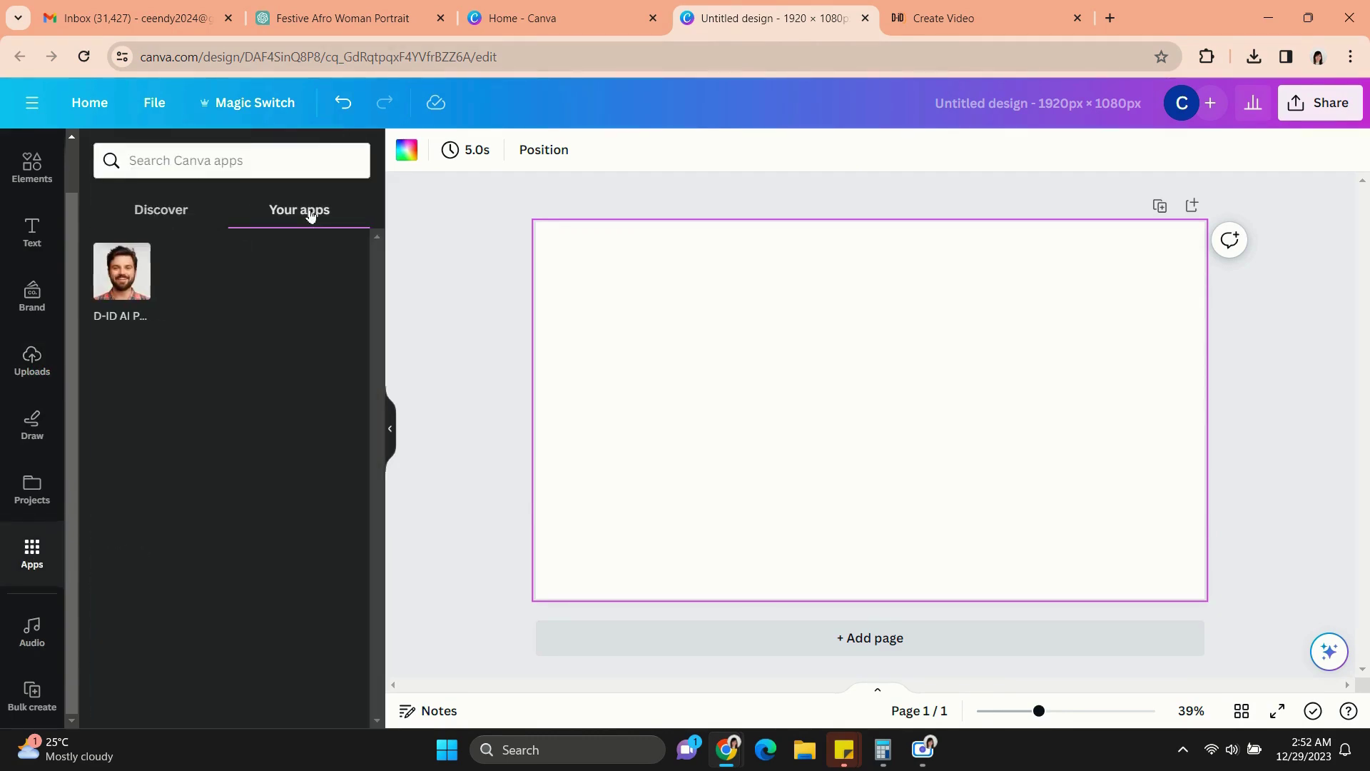
pyautogui.click(191, 162)
pyautogui.write('d-id')
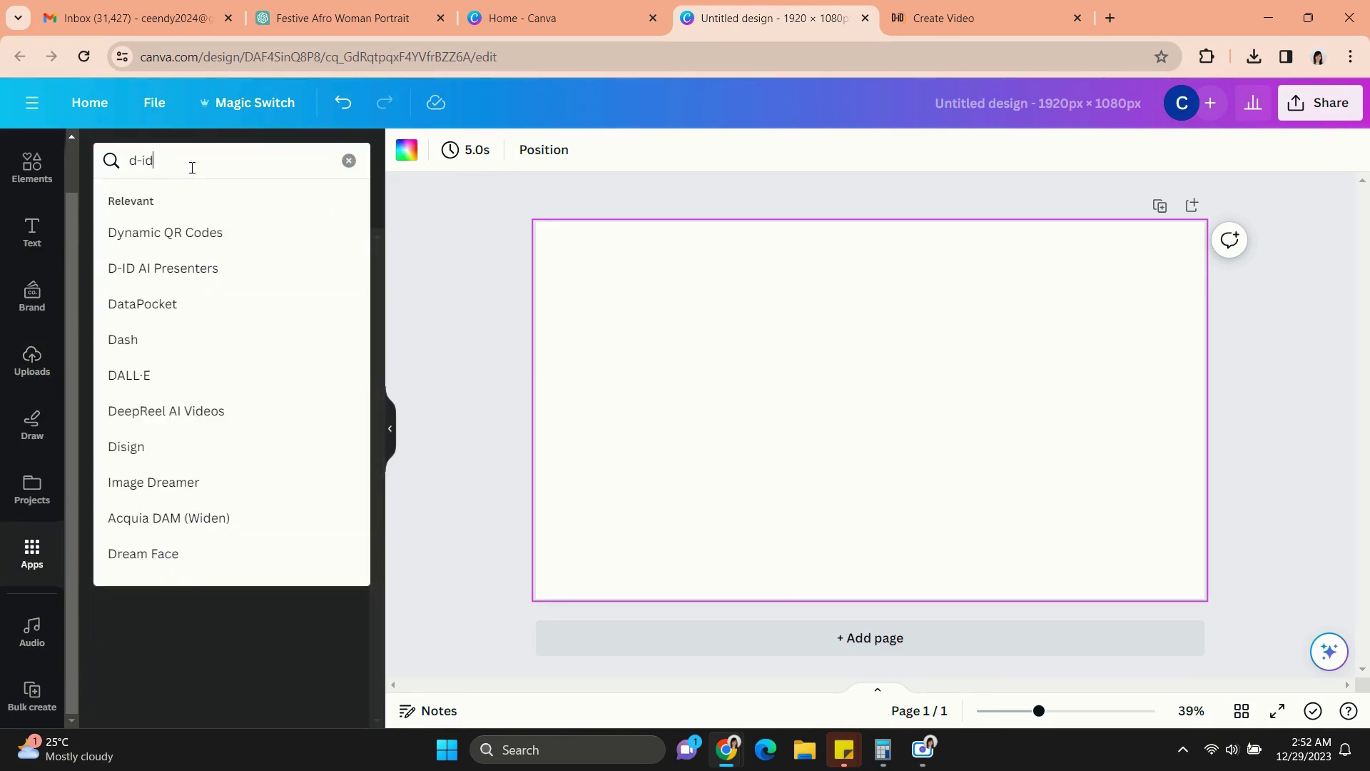
pyautogui.click(187, 228)
pyautogui.click(120, 225)
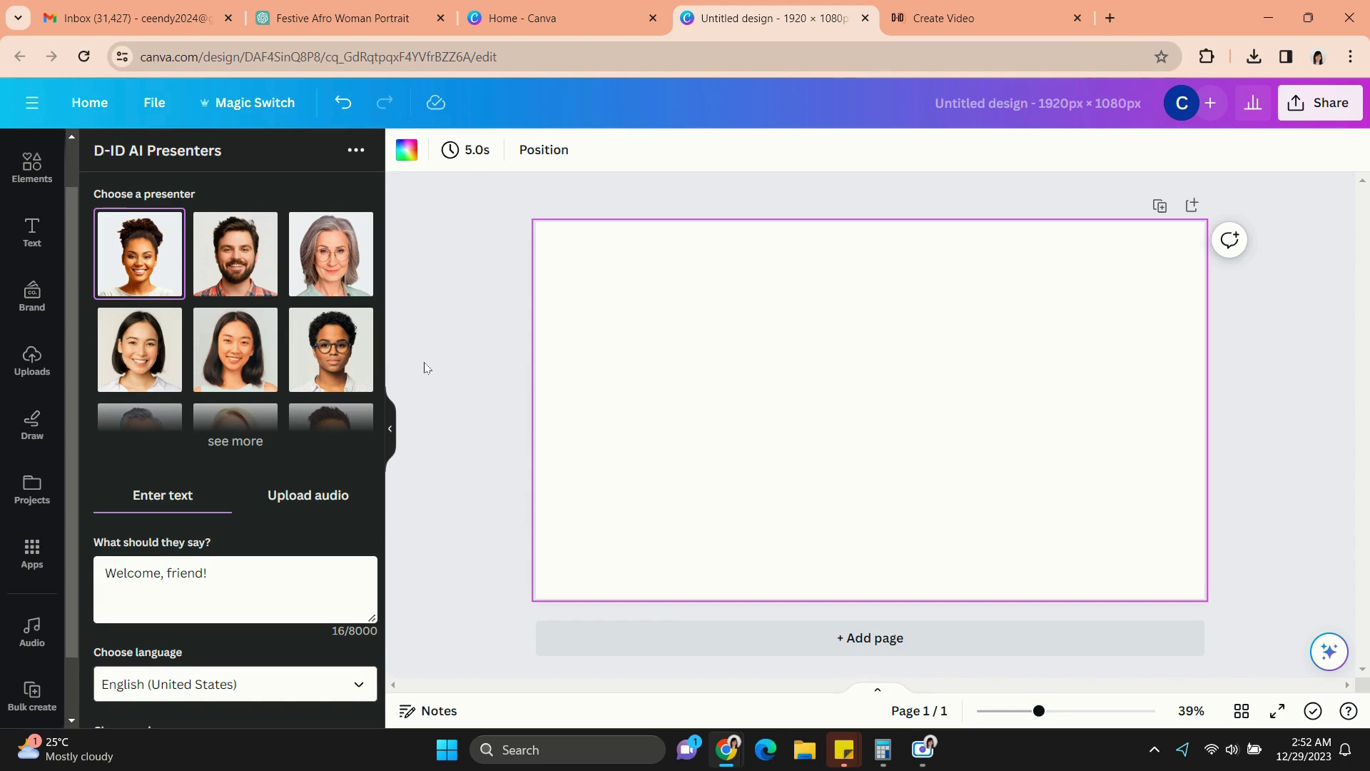
pyautogui.scroll(-1, 285, 511)
pyautogui.scroll(-3, 248, 511)
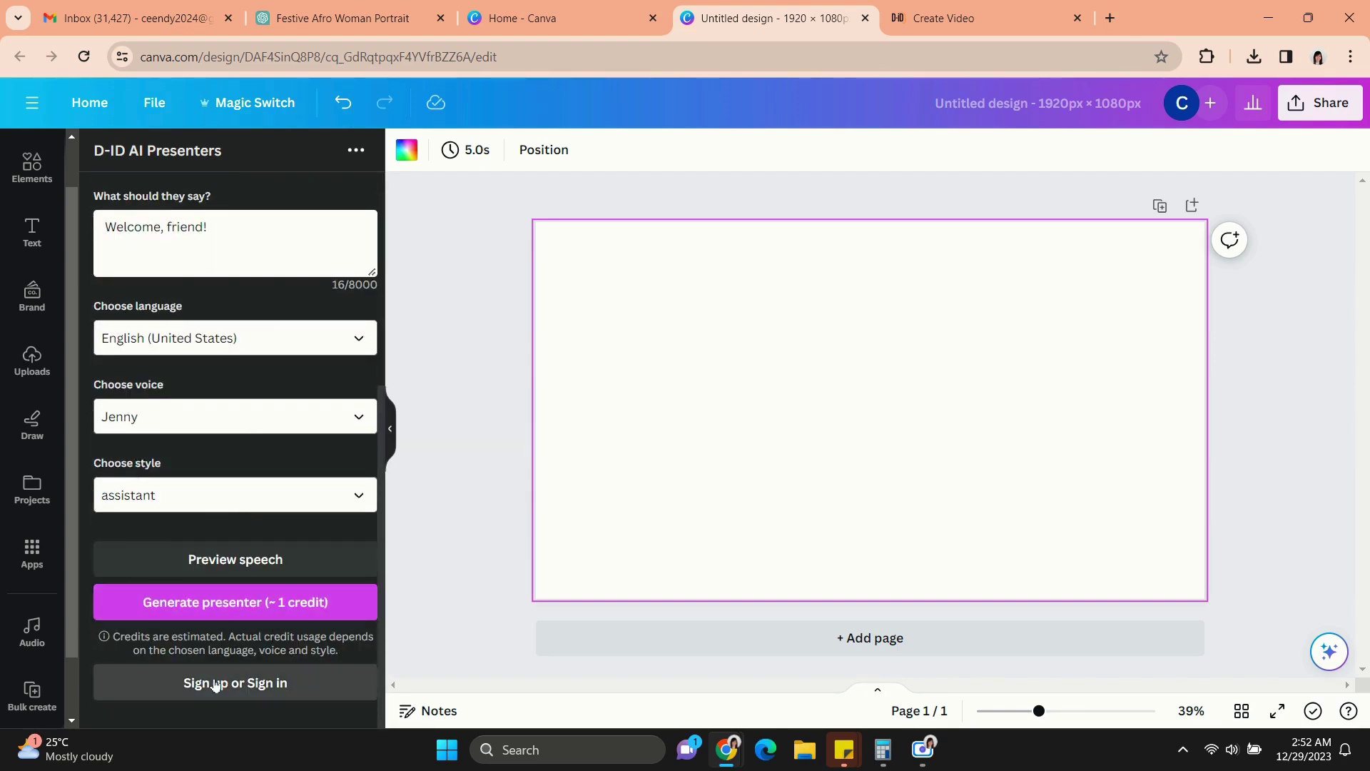
pyautogui.click(237, 602)
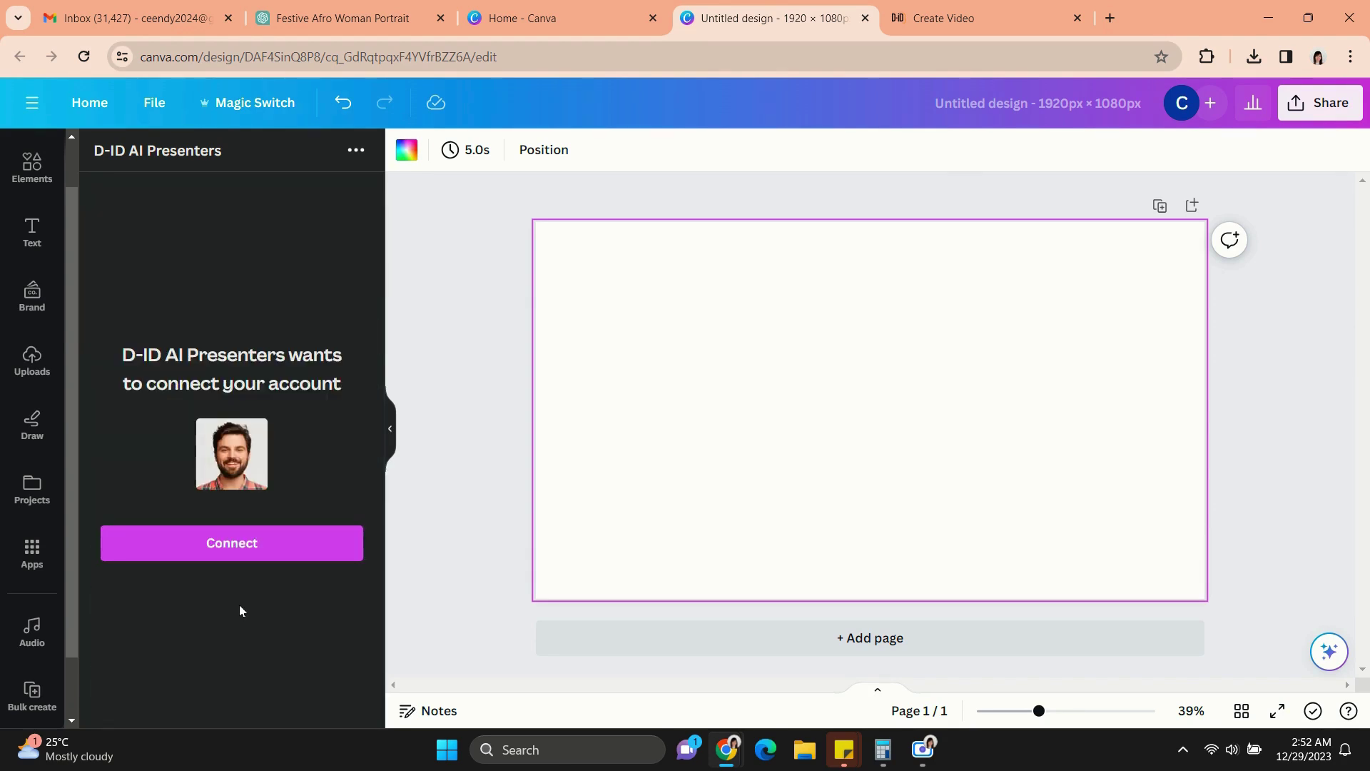
# - Connect the D-ID AI Presenters app by signing in to D-ID with a Google account
pyautogui.click(238, 546)
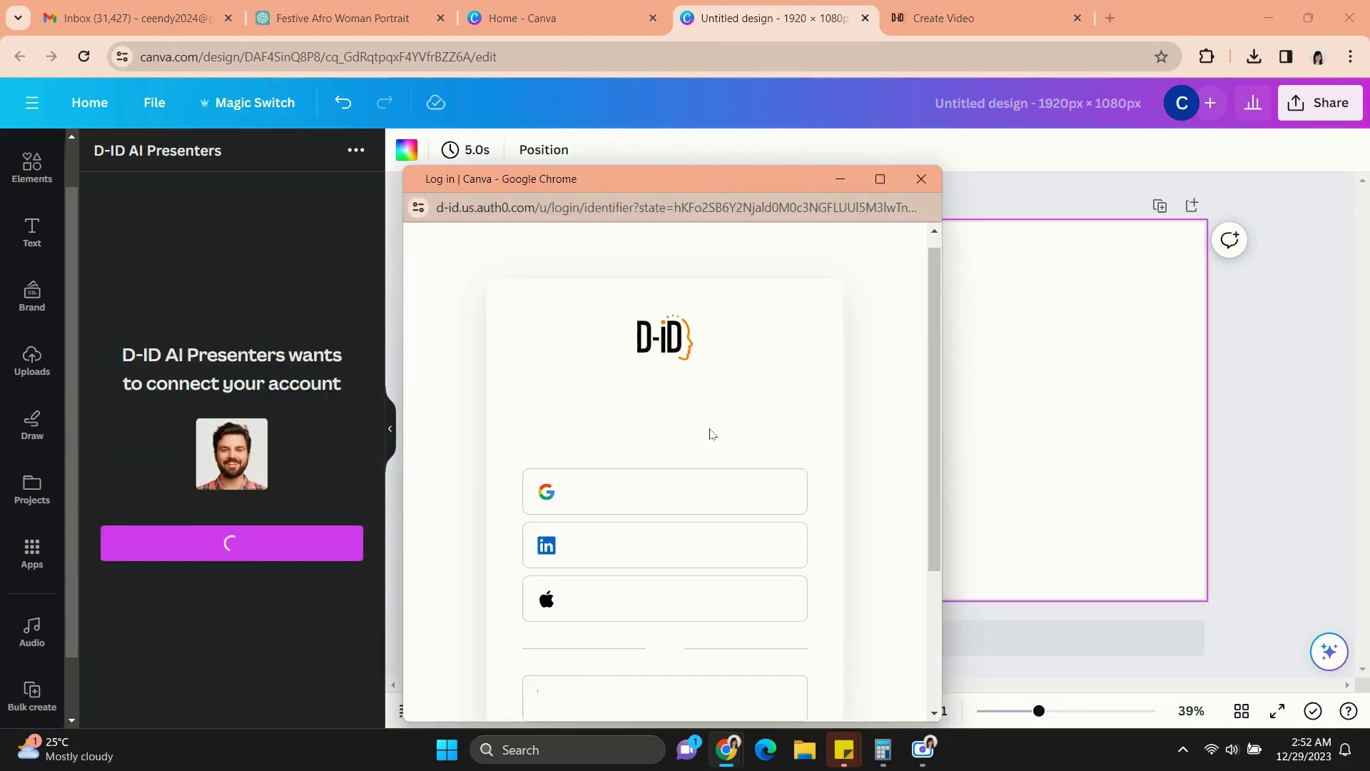
pyautogui.click(697, 490)
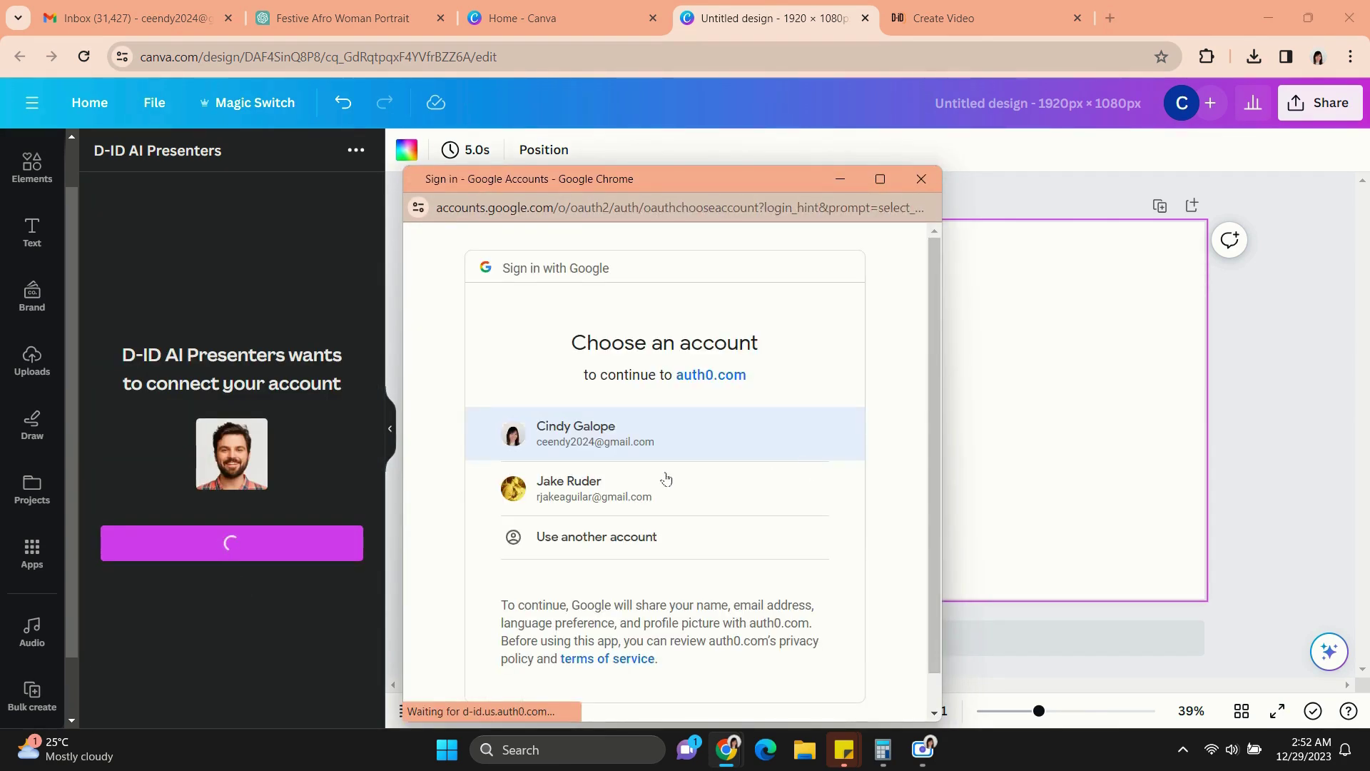
pyautogui.click(646, 444)
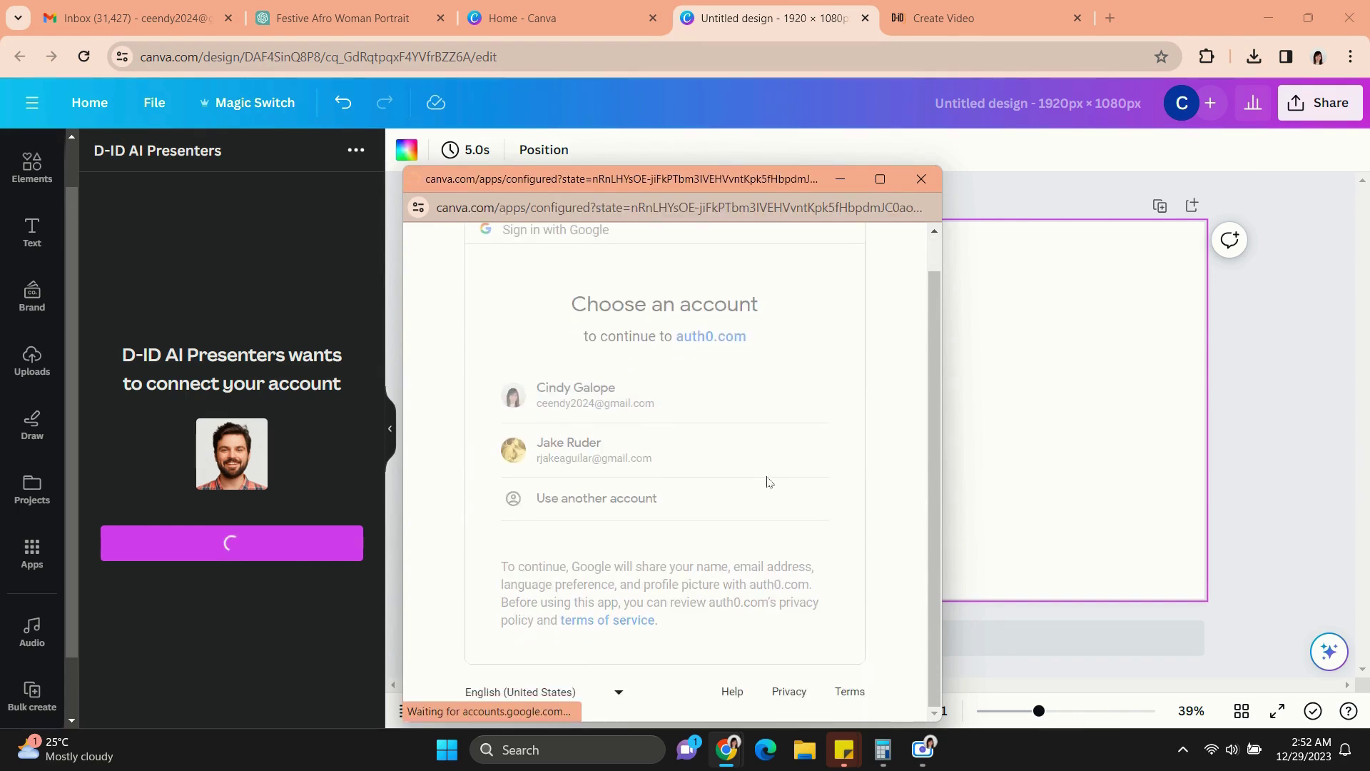
# - Choose the Christmas-tree woman as presenter and delete the test presenter video from the page
pyautogui.click(359, 220)
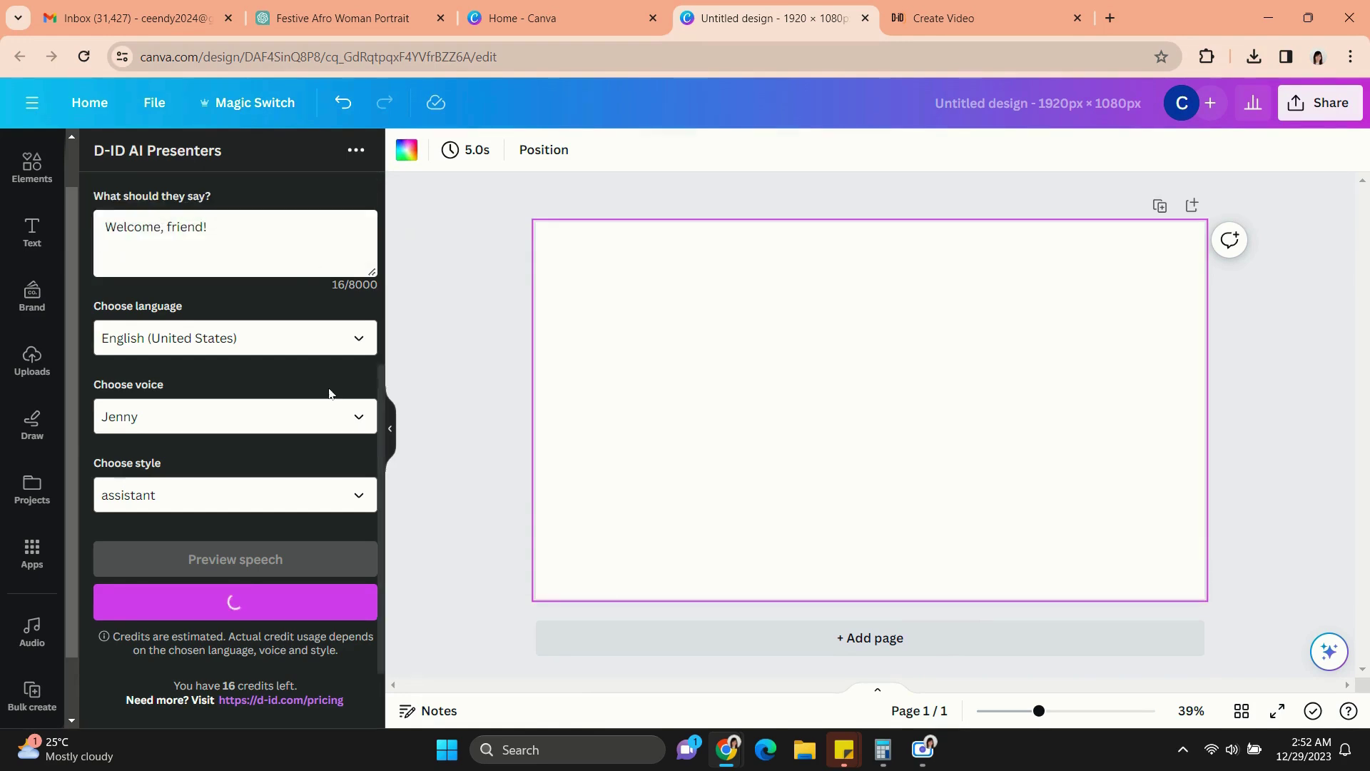
pyautogui.click(281, 592)
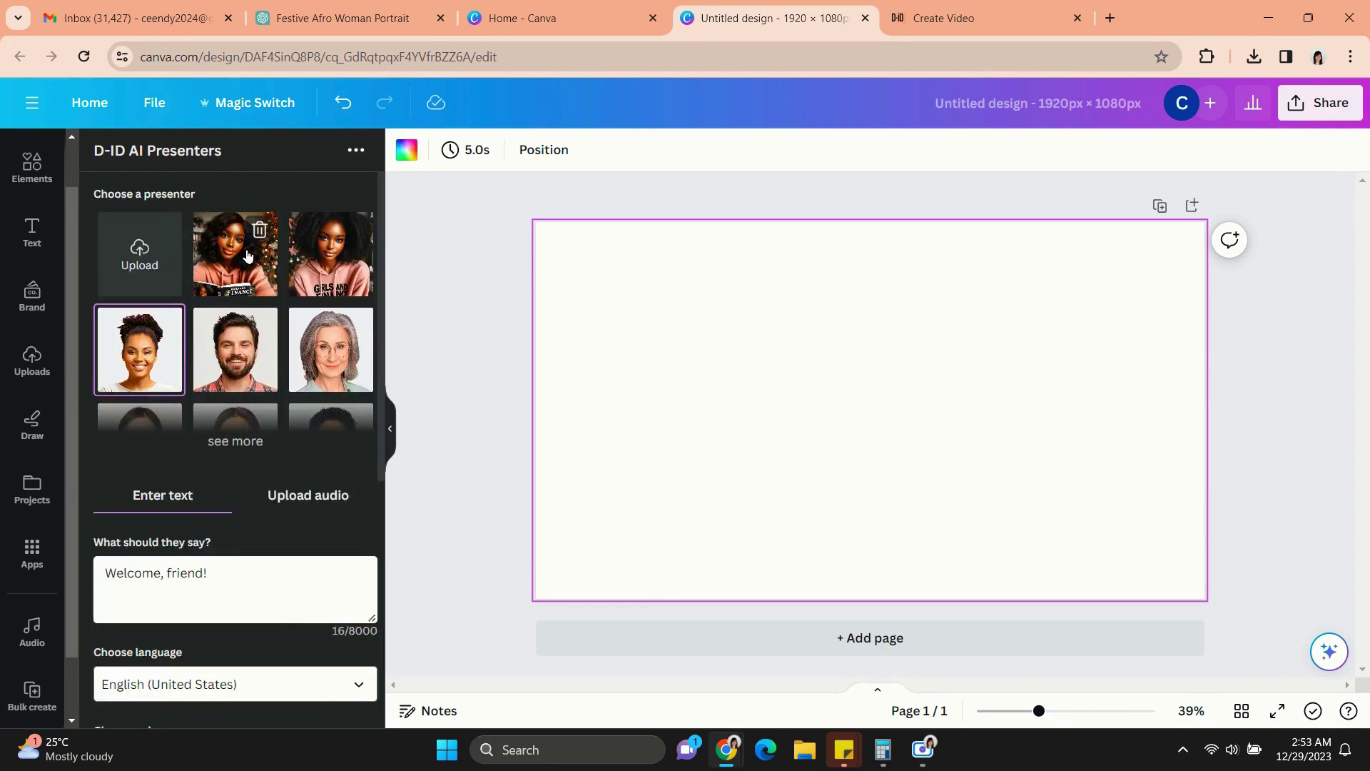
pyautogui.click(248, 256)
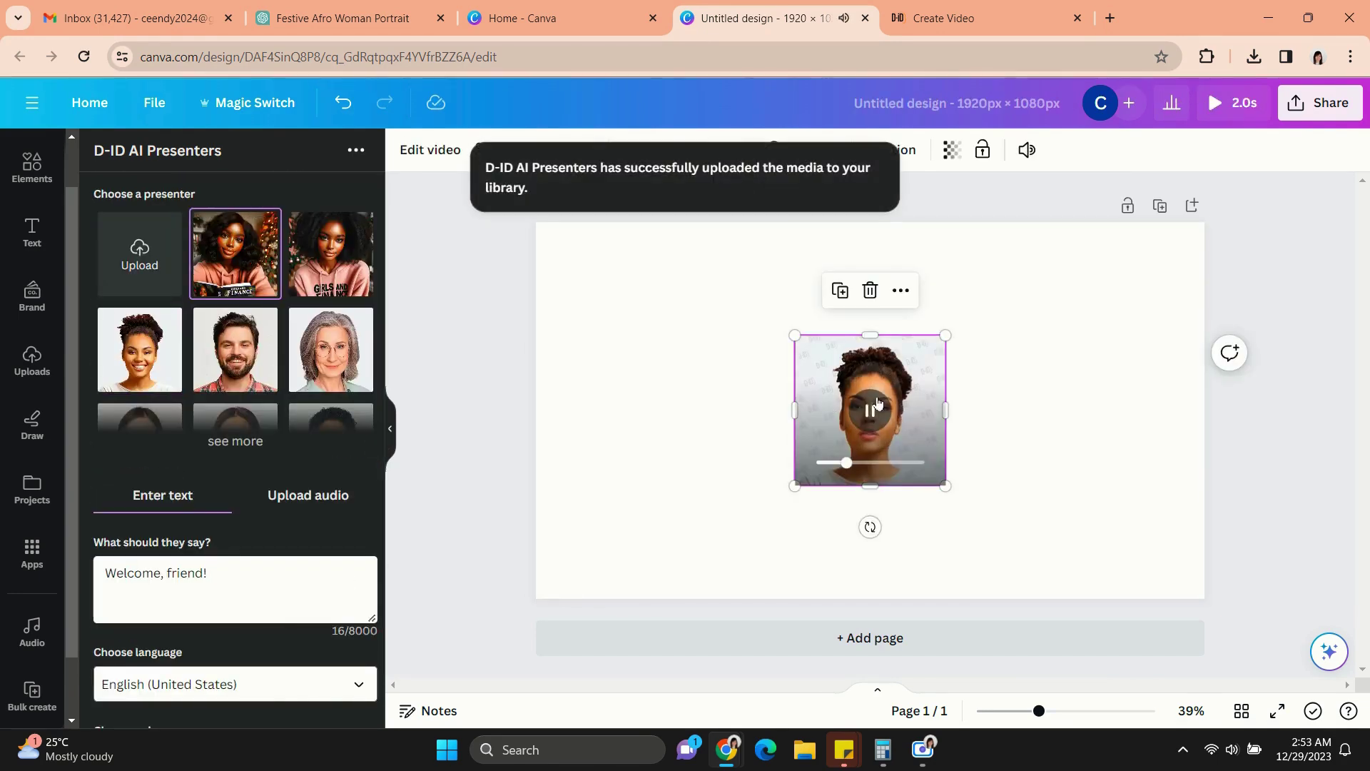
pyautogui.click(869, 288)
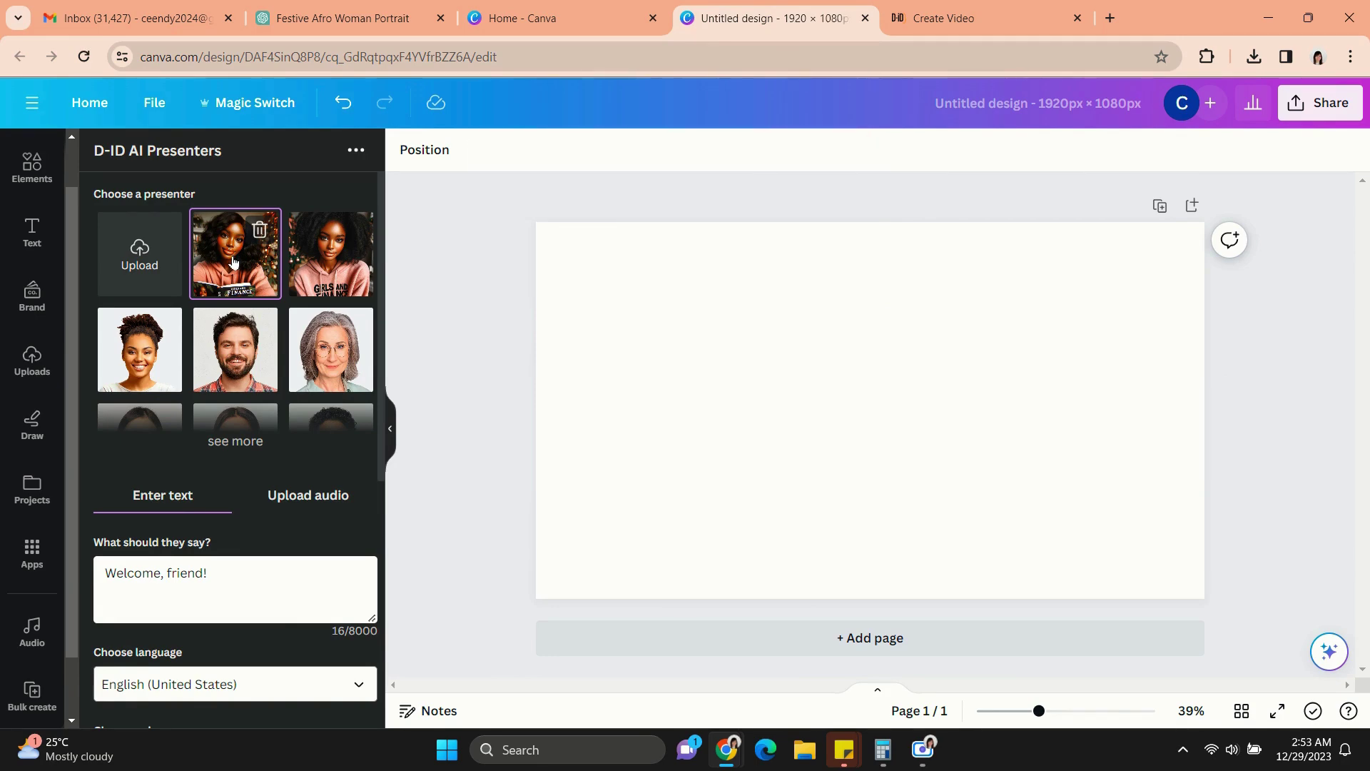
pyautogui.scroll(-3, 301, 560)
pyautogui.scroll(-1, 245, 582)
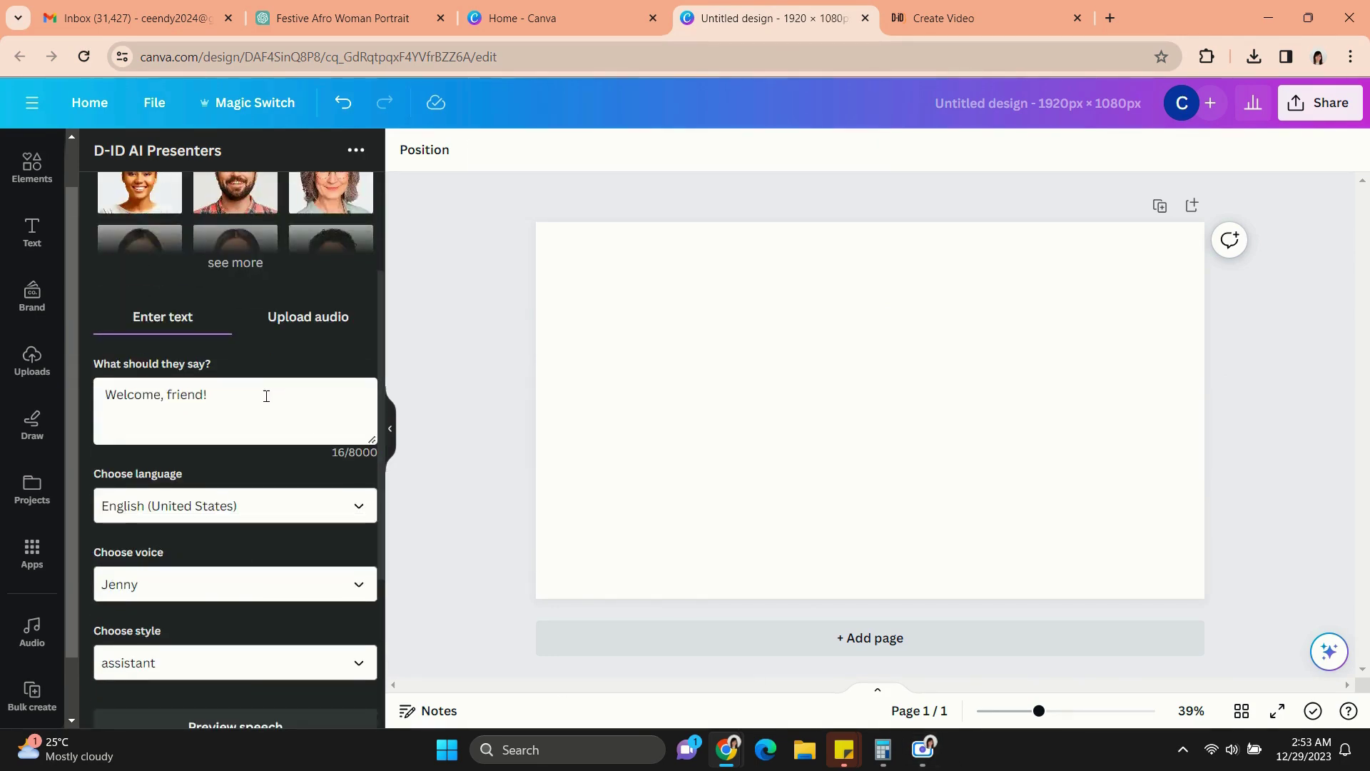
# - Upload main script.mp3 as the presenter's speech, preview it, and start generation
pyautogui.click(329, 319)
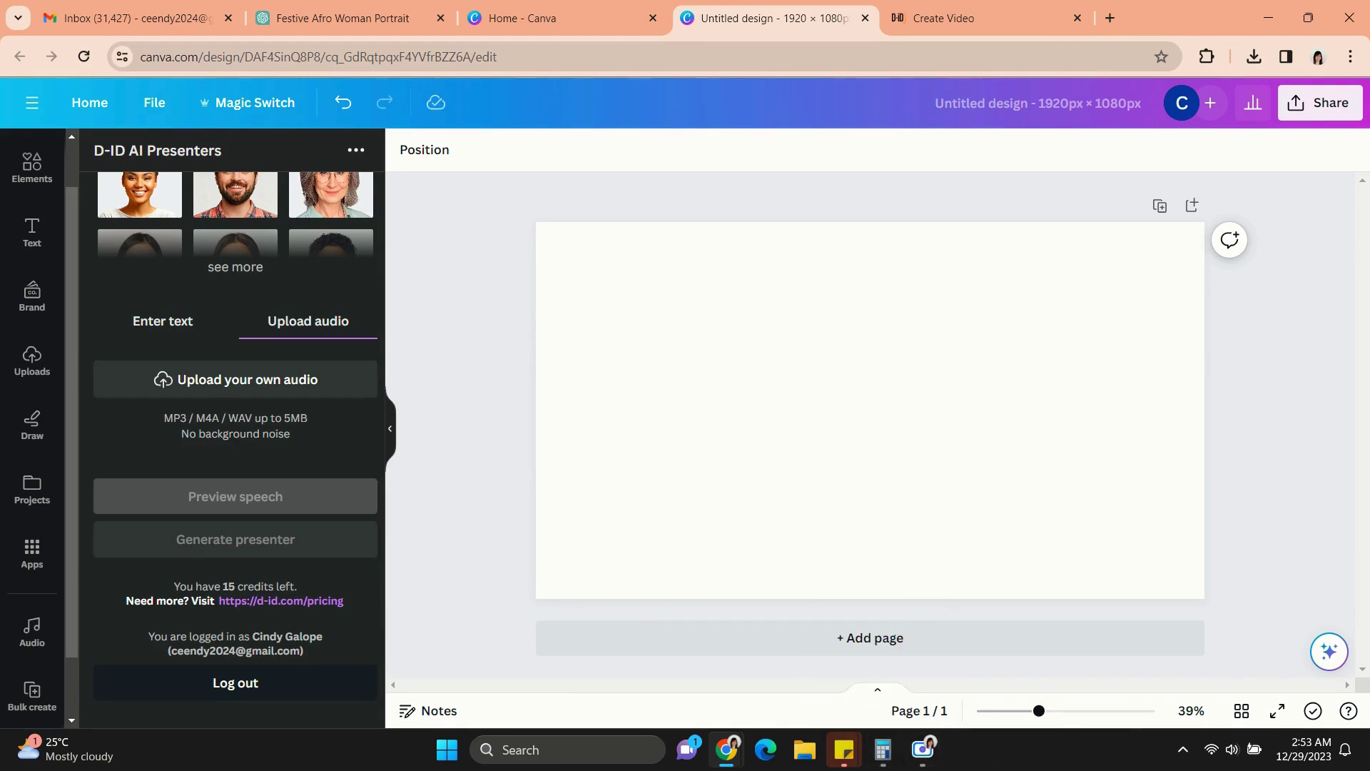
pyautogui.click(283, 554)
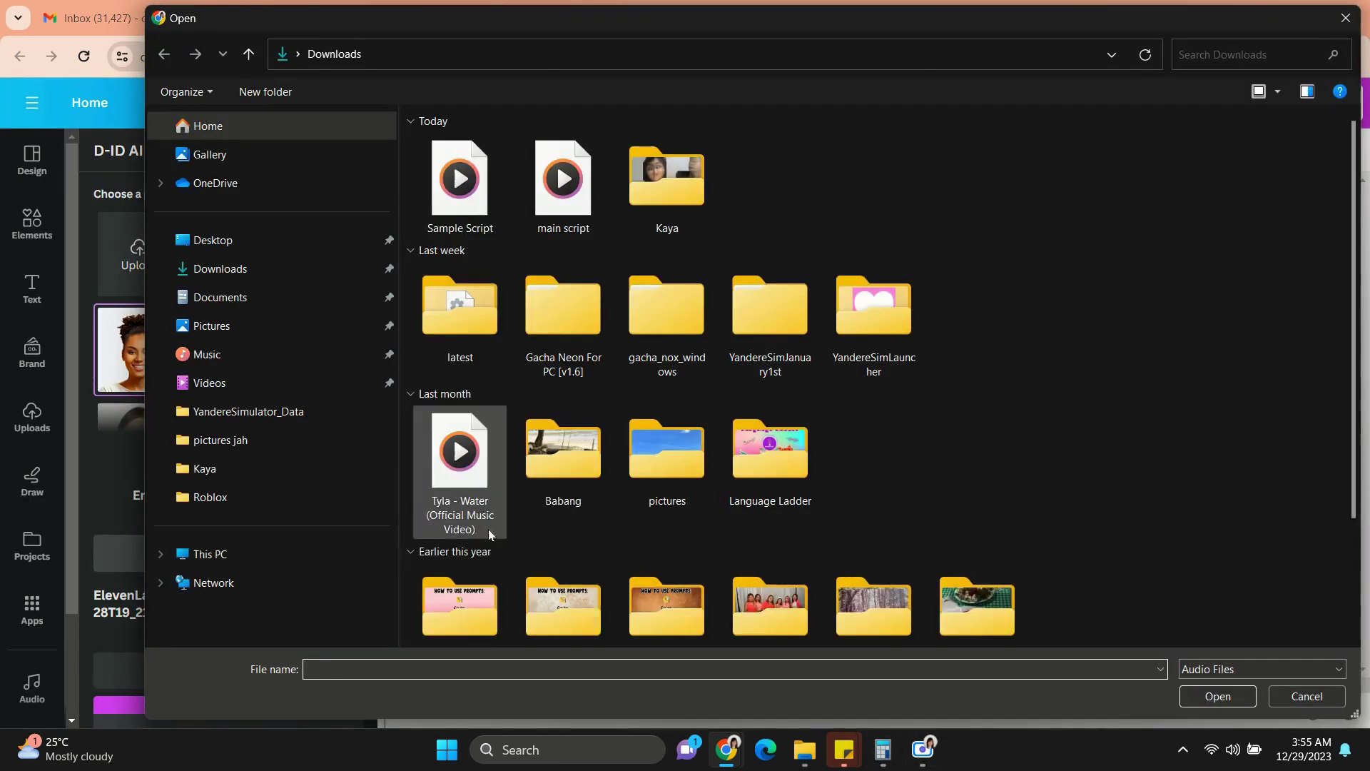
pyautogui.doubleClick(545, 204)
pyautogui.scroll(-2, 261, 543)
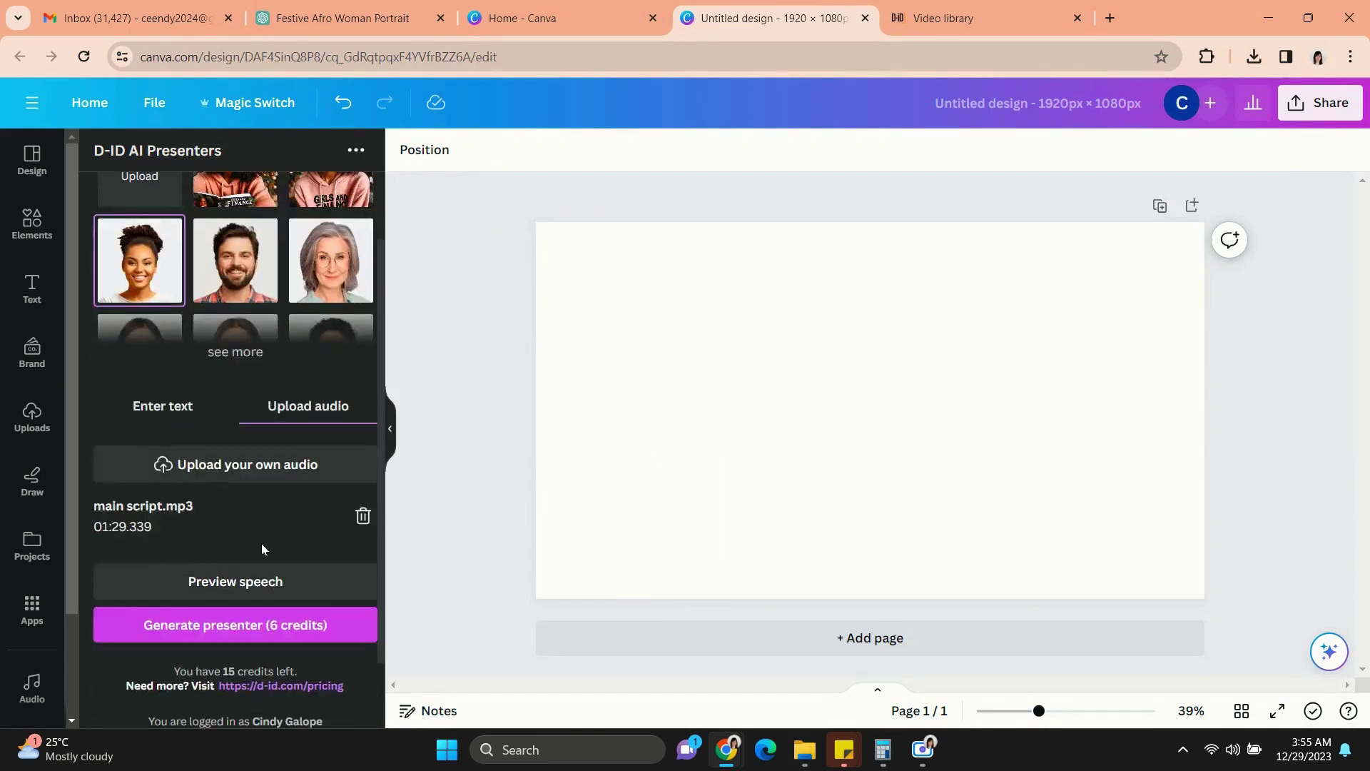
pyautogui.scroll(-1, 311, 543)
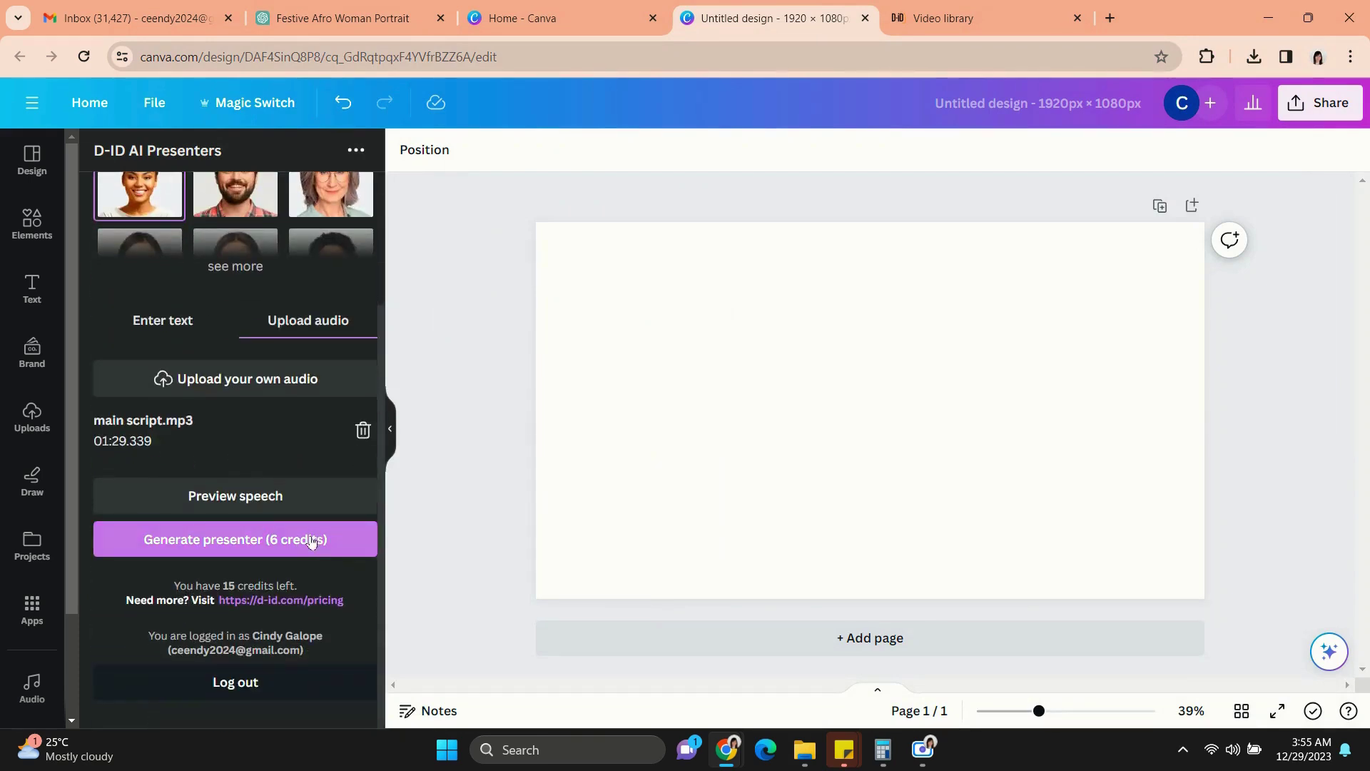
pyautogui.click(255, 498)
pyautogui.click(254, 496)
pyautogui.click(240, 545)
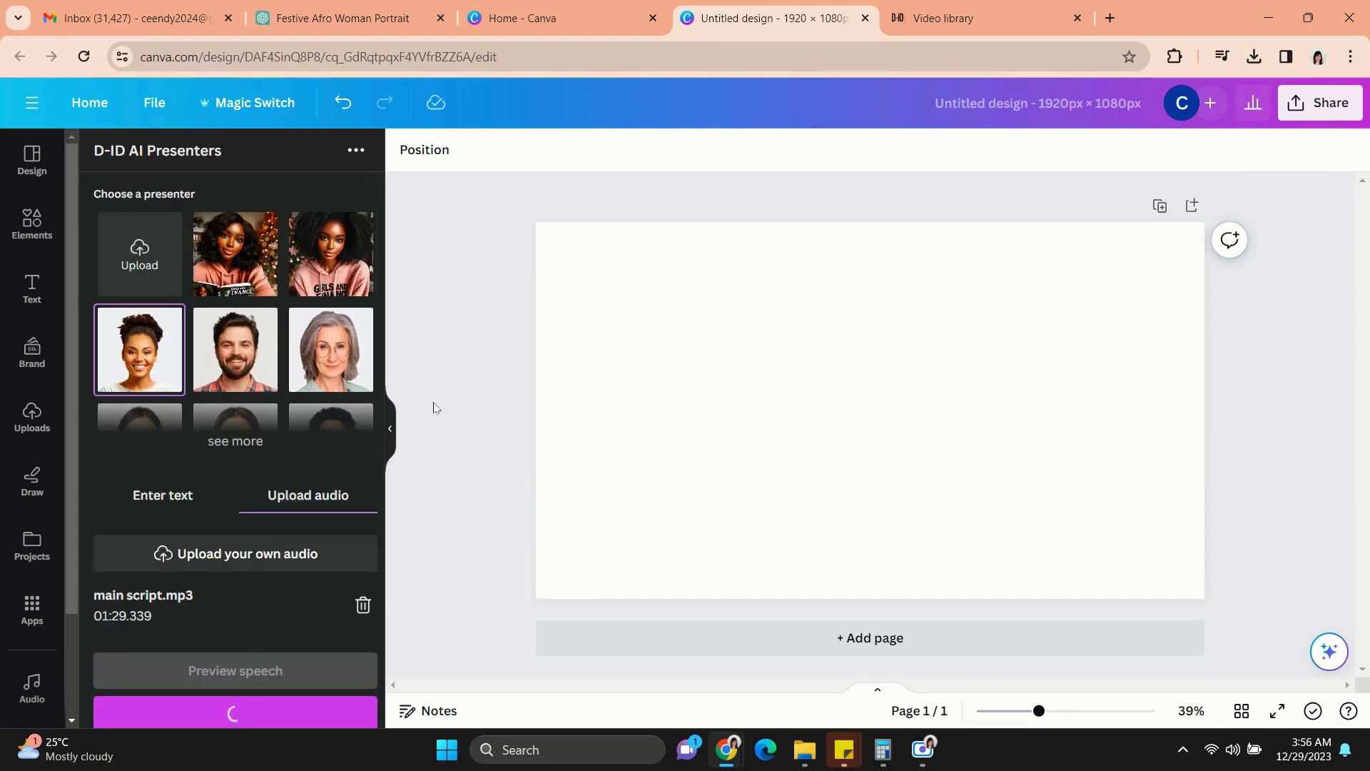
pyautogui.scroll(-2, 281, 495)
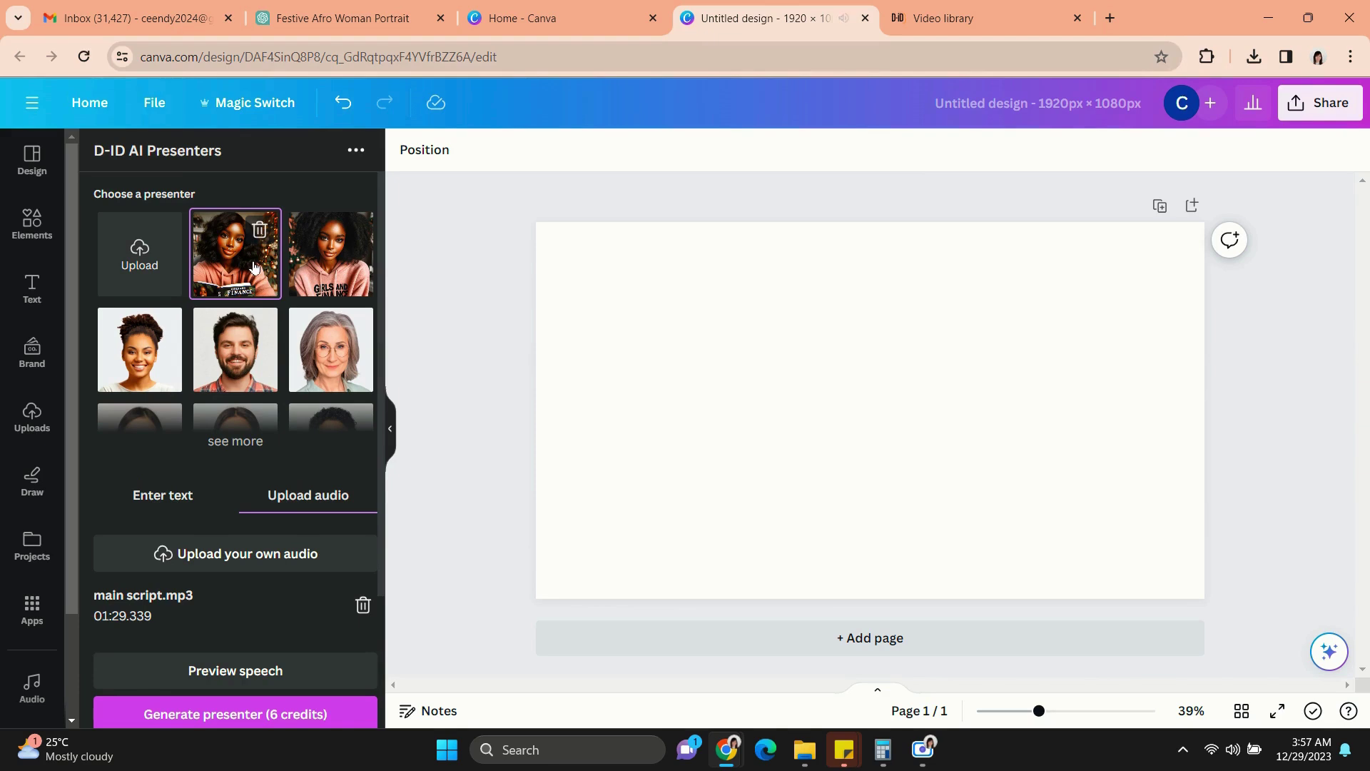
pyautogui.scroll(-1, 285, 566)
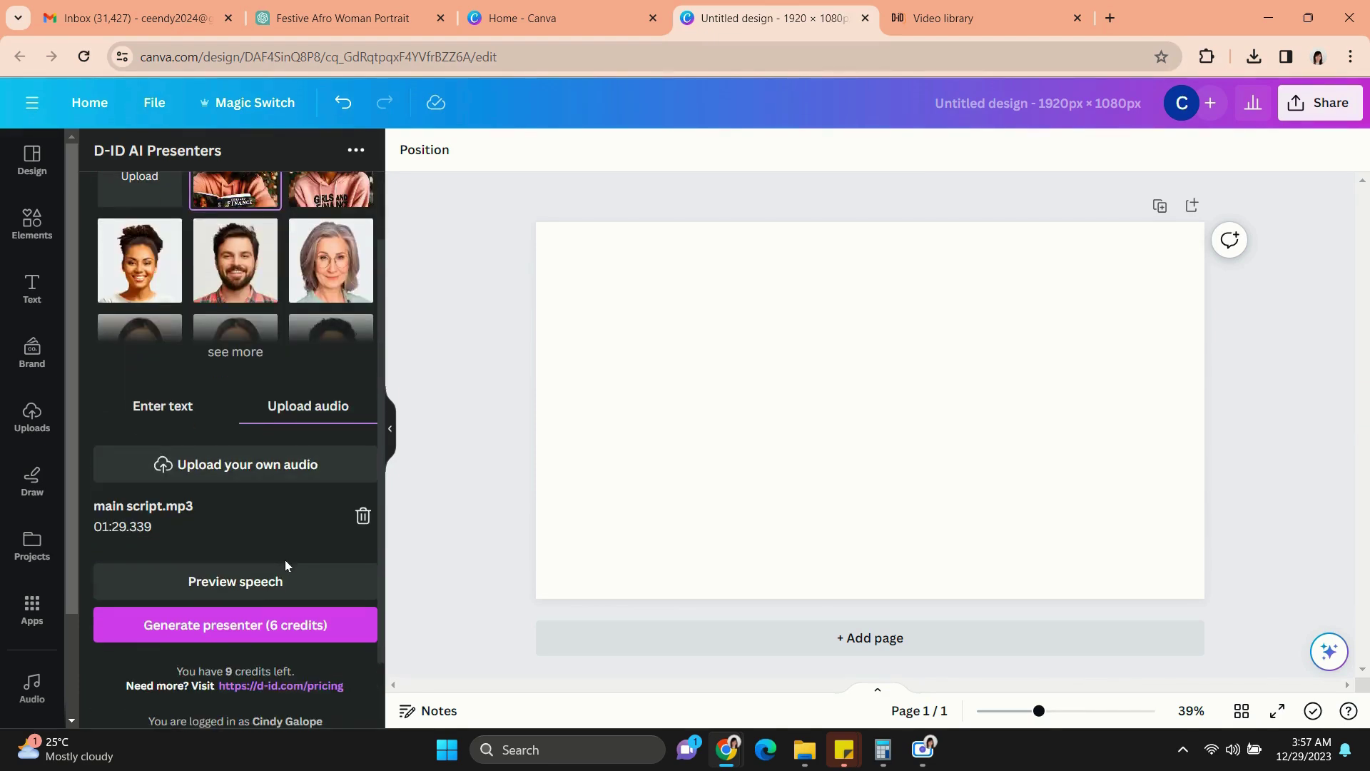
# - Generate the Christmas-tree presenter video from the uploaded speech for 6 credits
pyautogui.click(250, 632)
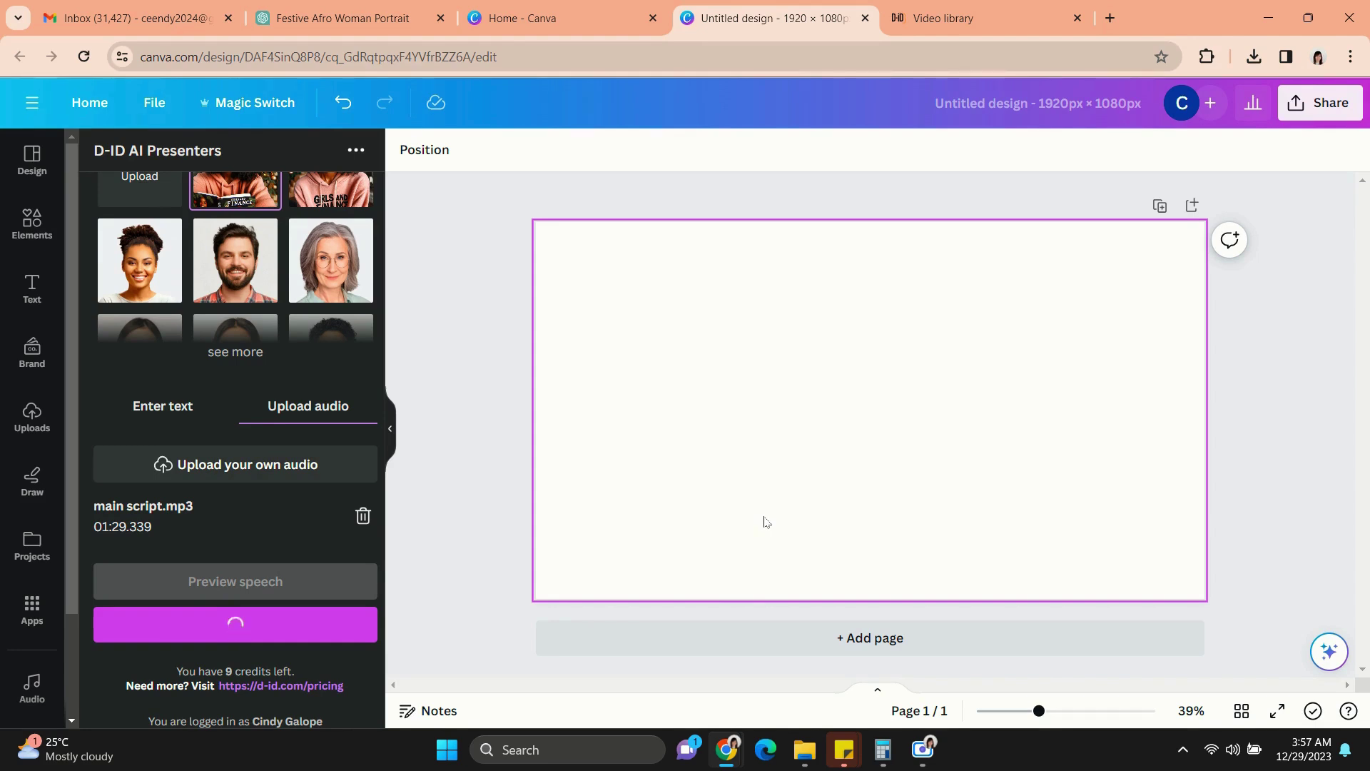
pyautogui.scroll(1, 322, 429)
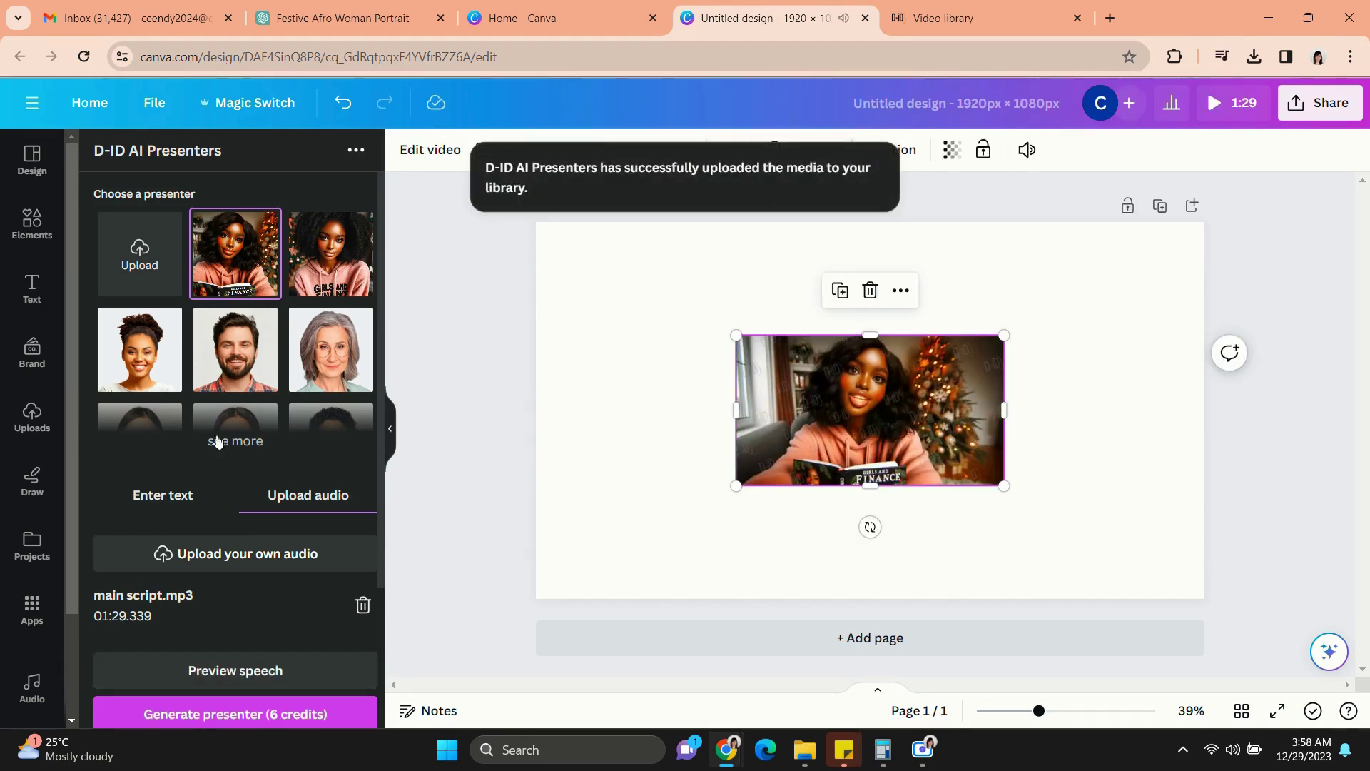
# - Set the presenter video as the page background and play it
pyautogui.rightClick(876, 407)
pyautogui.click(958, 664)
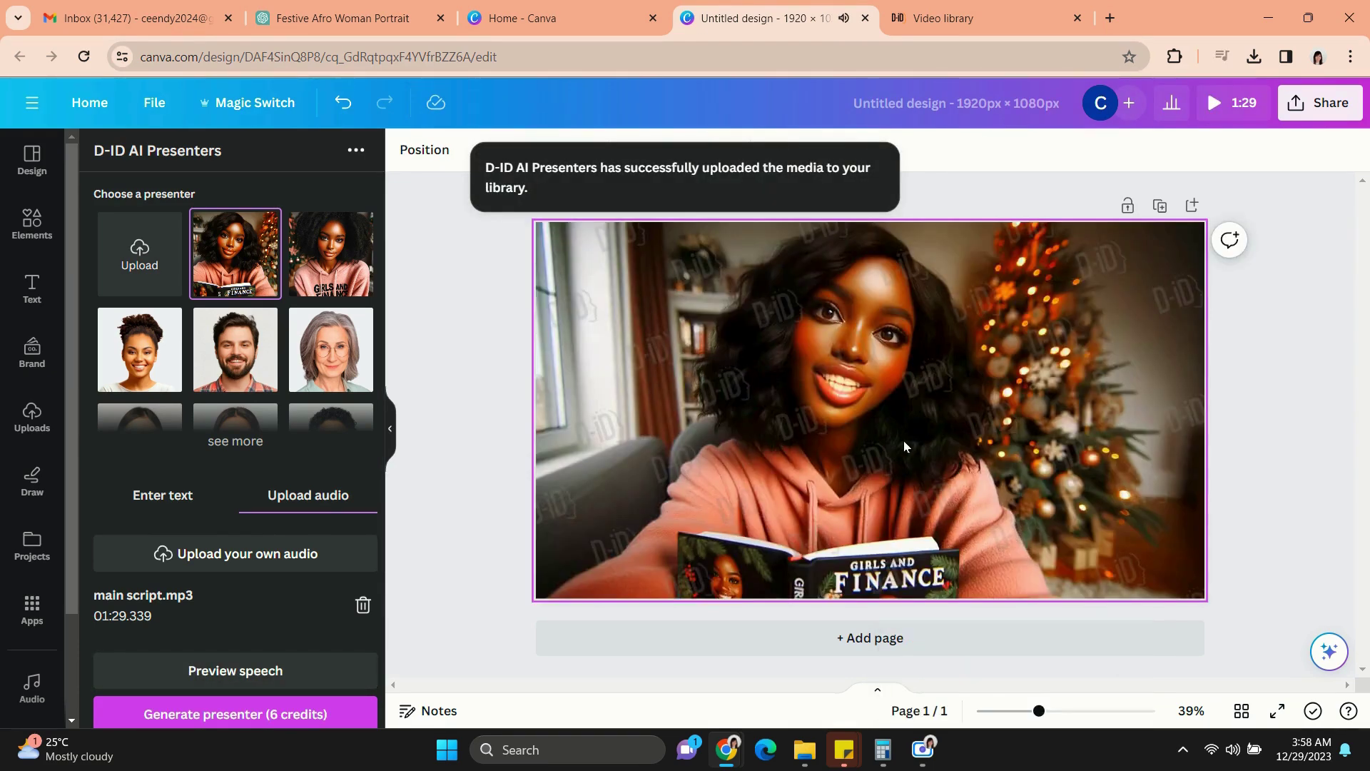
pyautogui.click(873, 405)
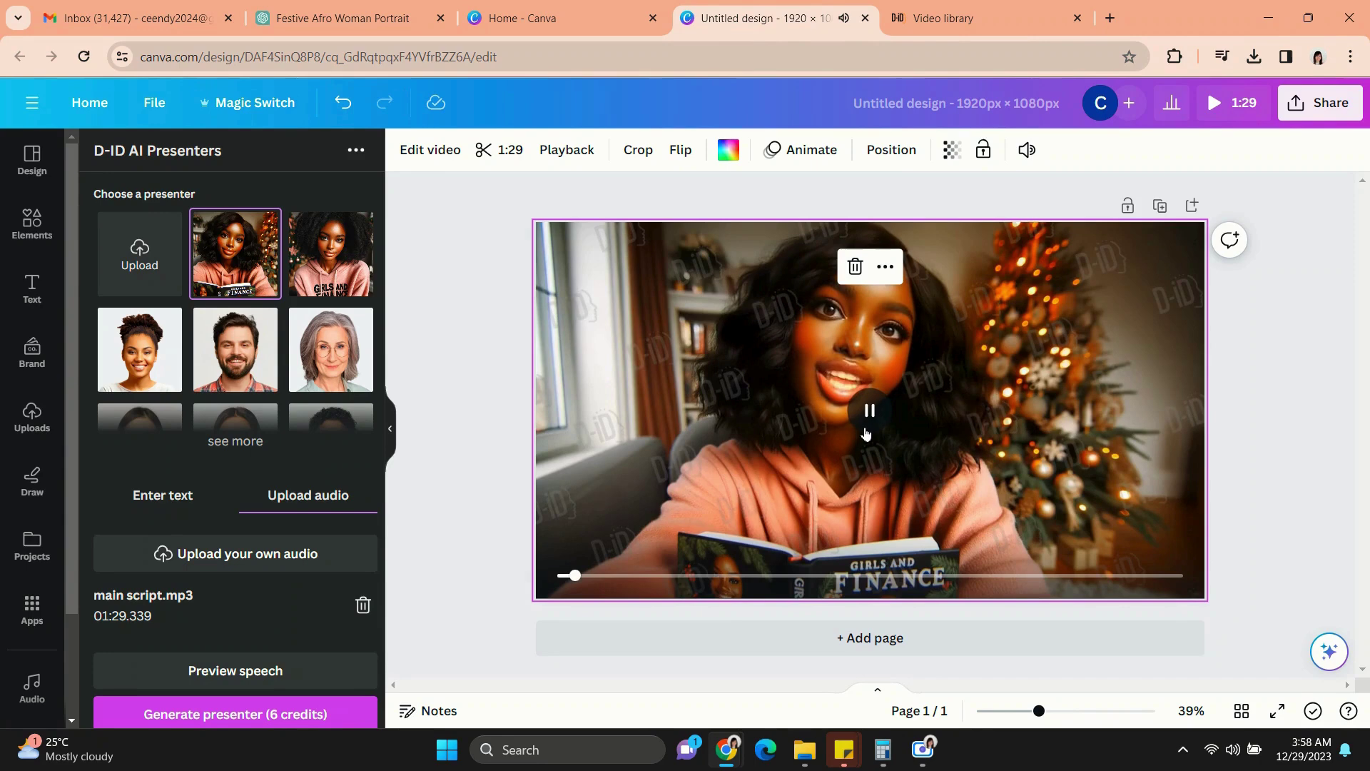
pyautogui.scroll(-2, 275, 589)
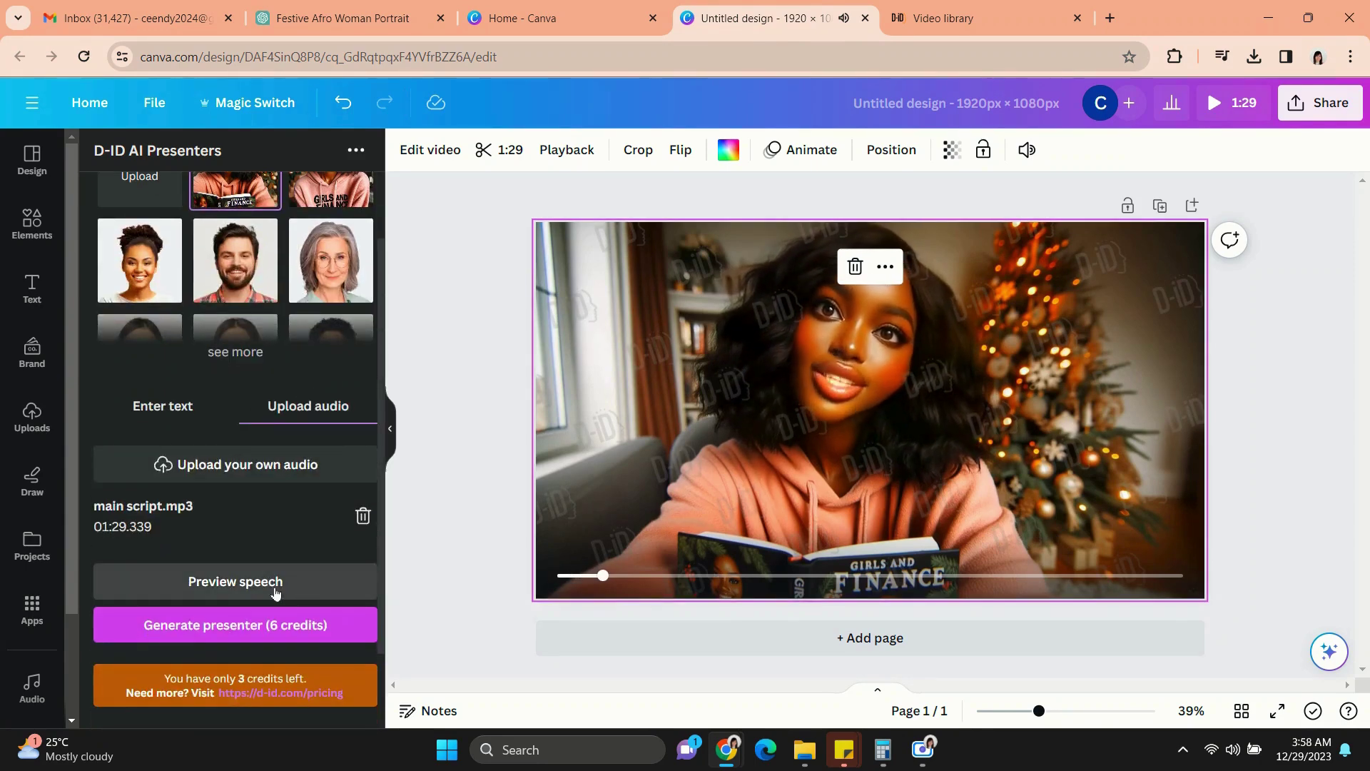
pyautogui.scroll(-2, 289, 589)
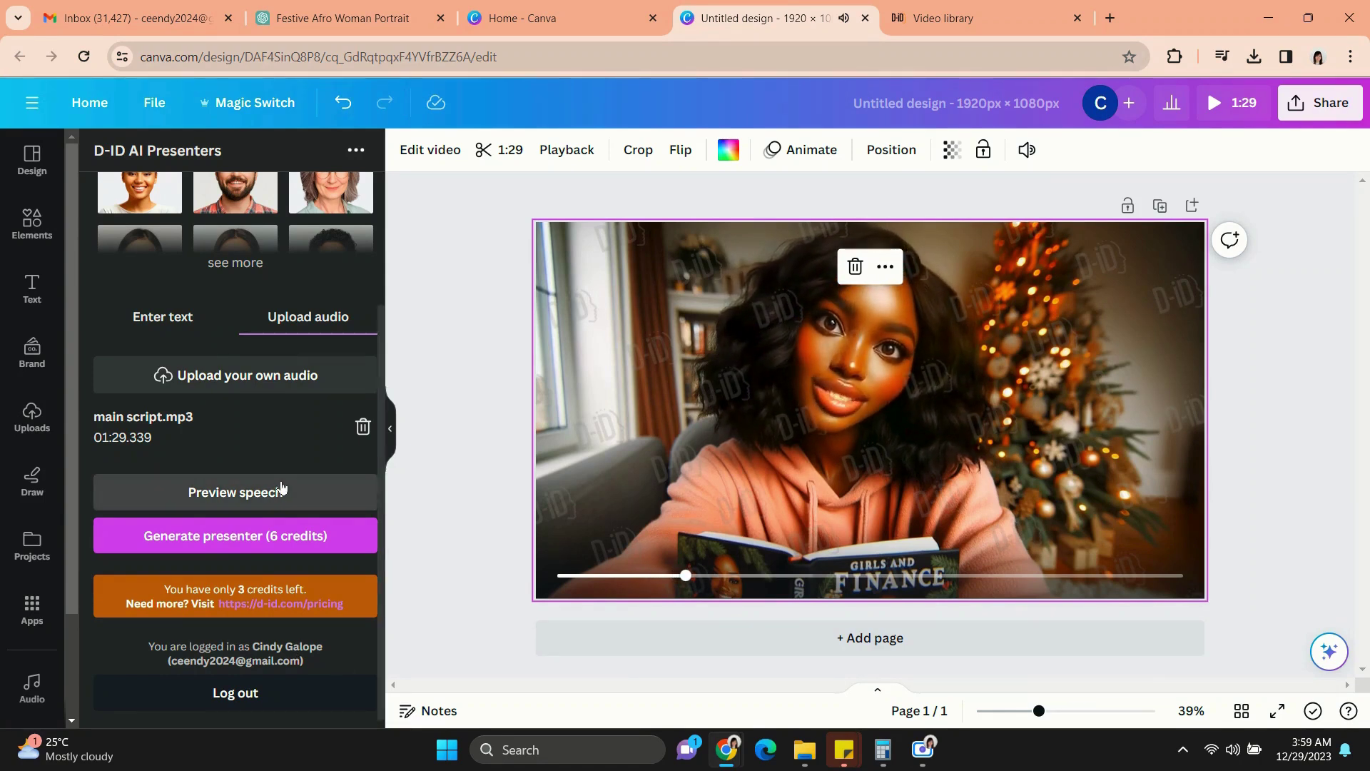
# - Pause playback, export the design as MP4, and open Untitled design (1) from Downloads
pyautogui.click(877, 420)
pyautogui.click(1320, 104)
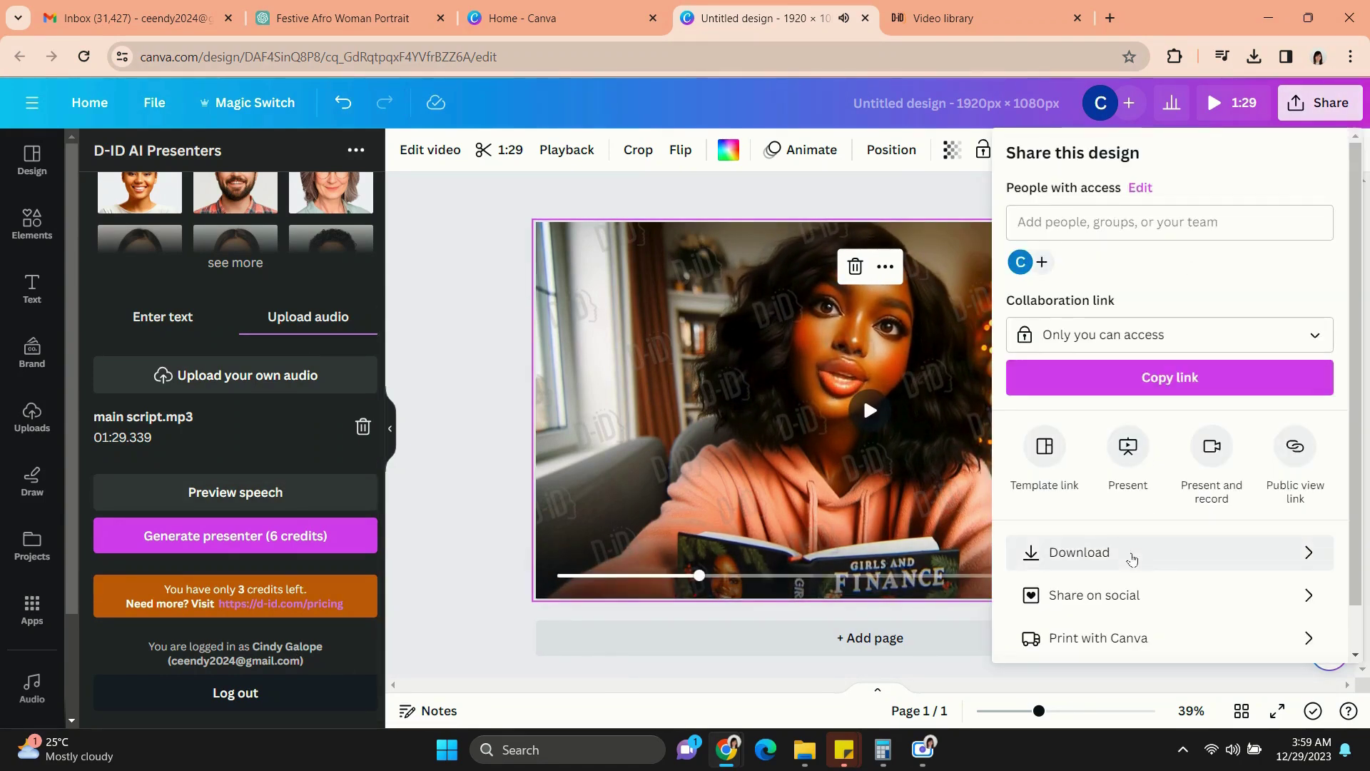
pyautogui.click(1131, 553)
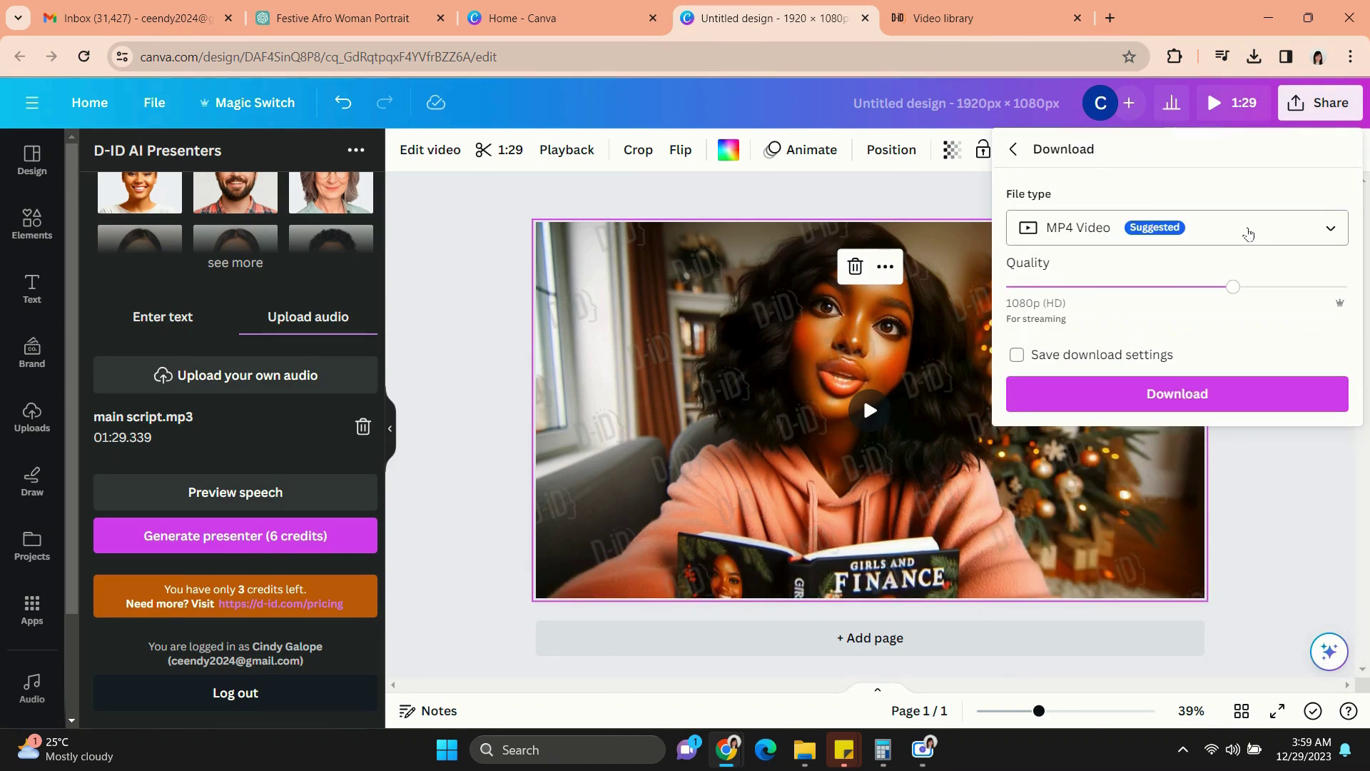
pyautogui.click(1248, 230)
pyautogui.click(1141, 391)
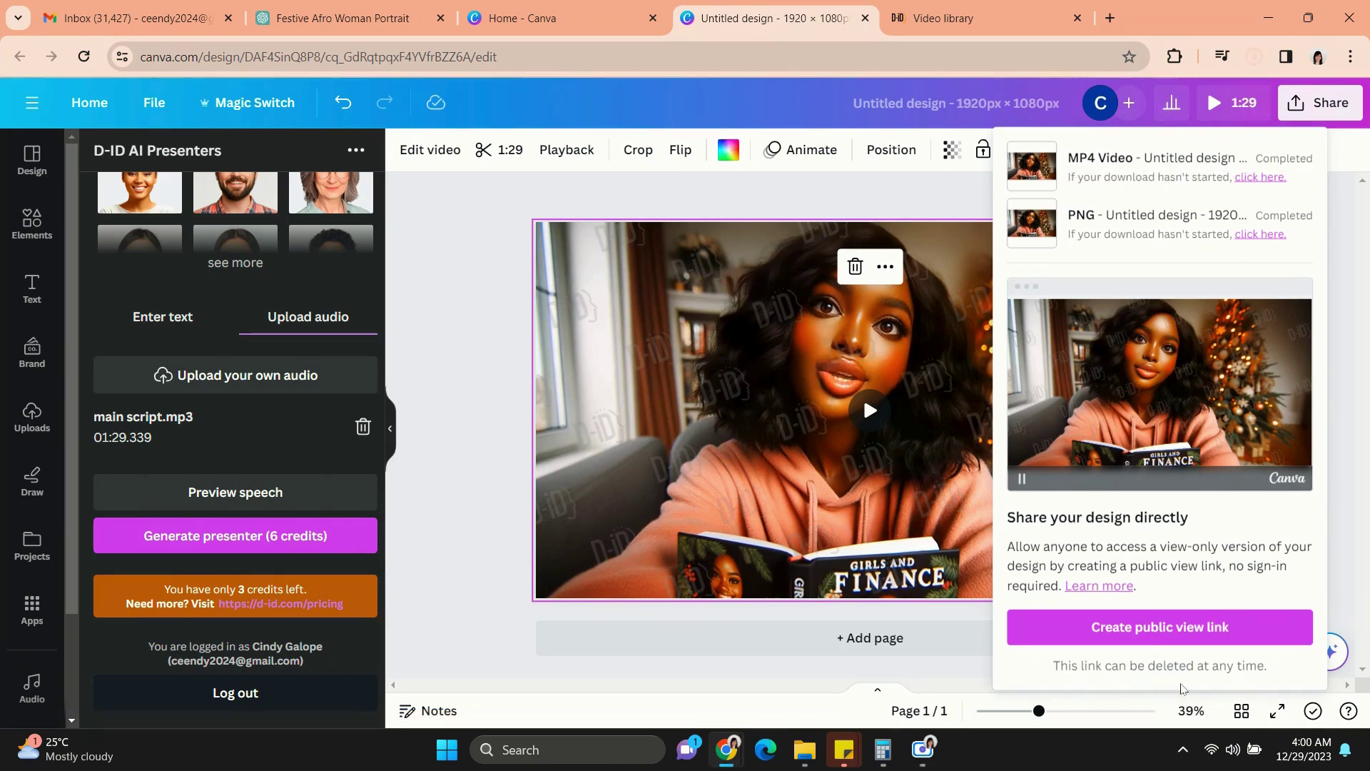
pyautogui.click(804, 750)
pyautogui.doubleClick(370, 280)
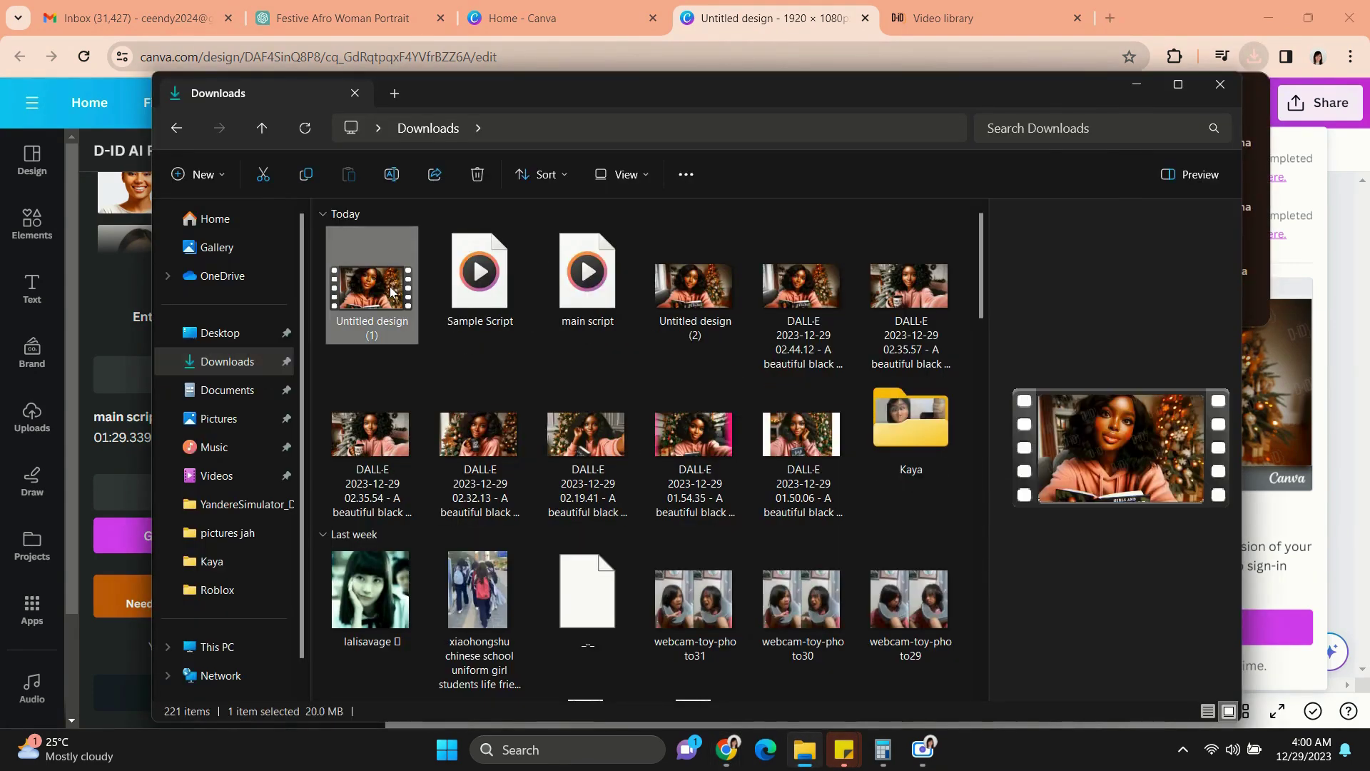